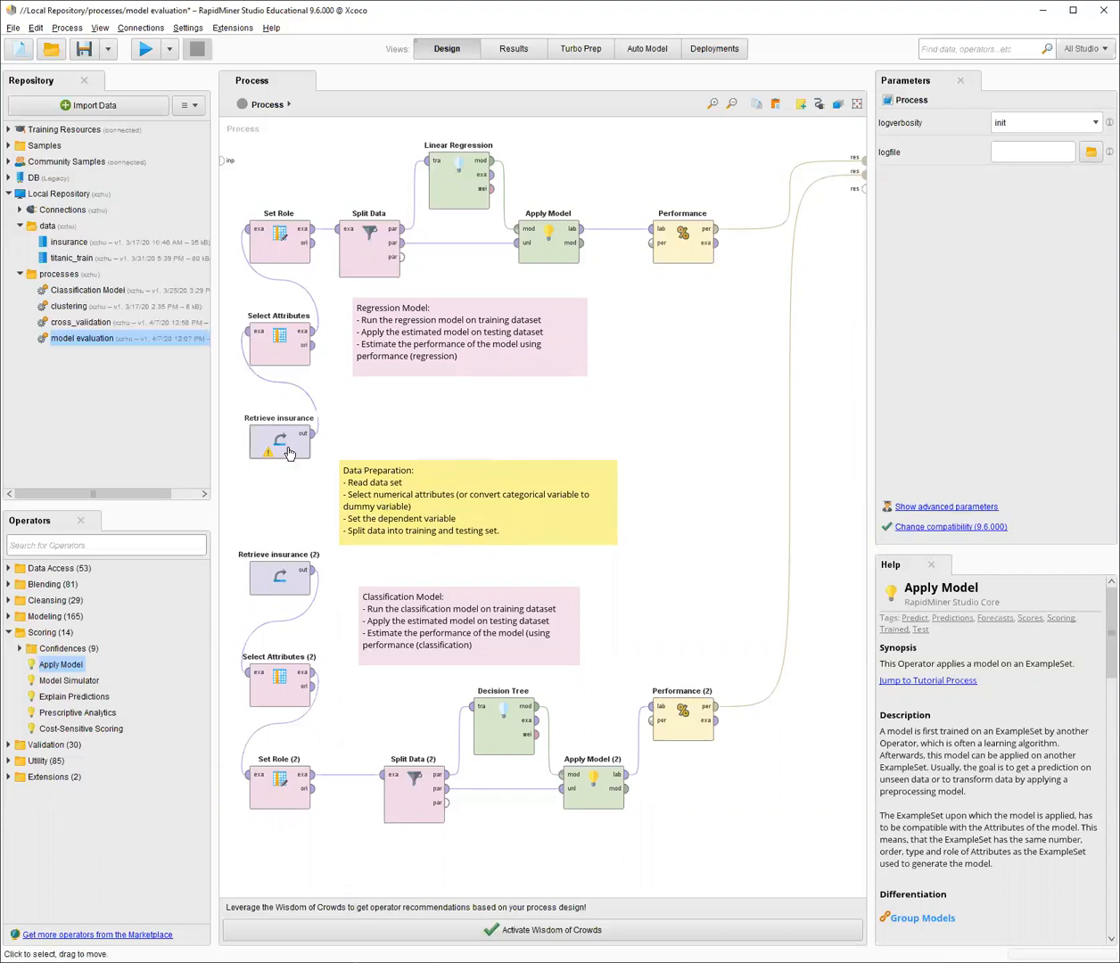
# Review the attribute subset and the label role set in the regression branch's Select Attributes and Set Role operators
pyautogui.click(289, 453)
pyautogui.click(380, 411)
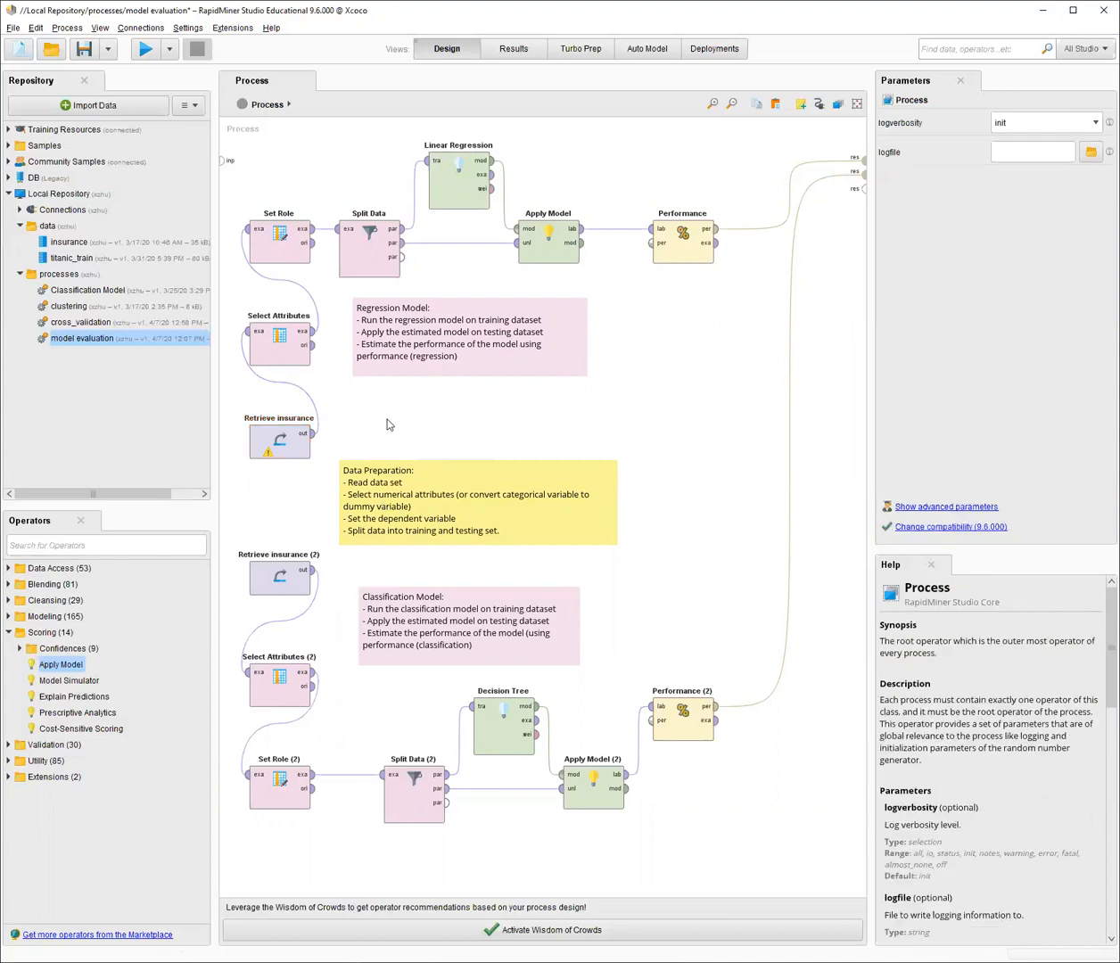
pyautogui.click(263, 363)
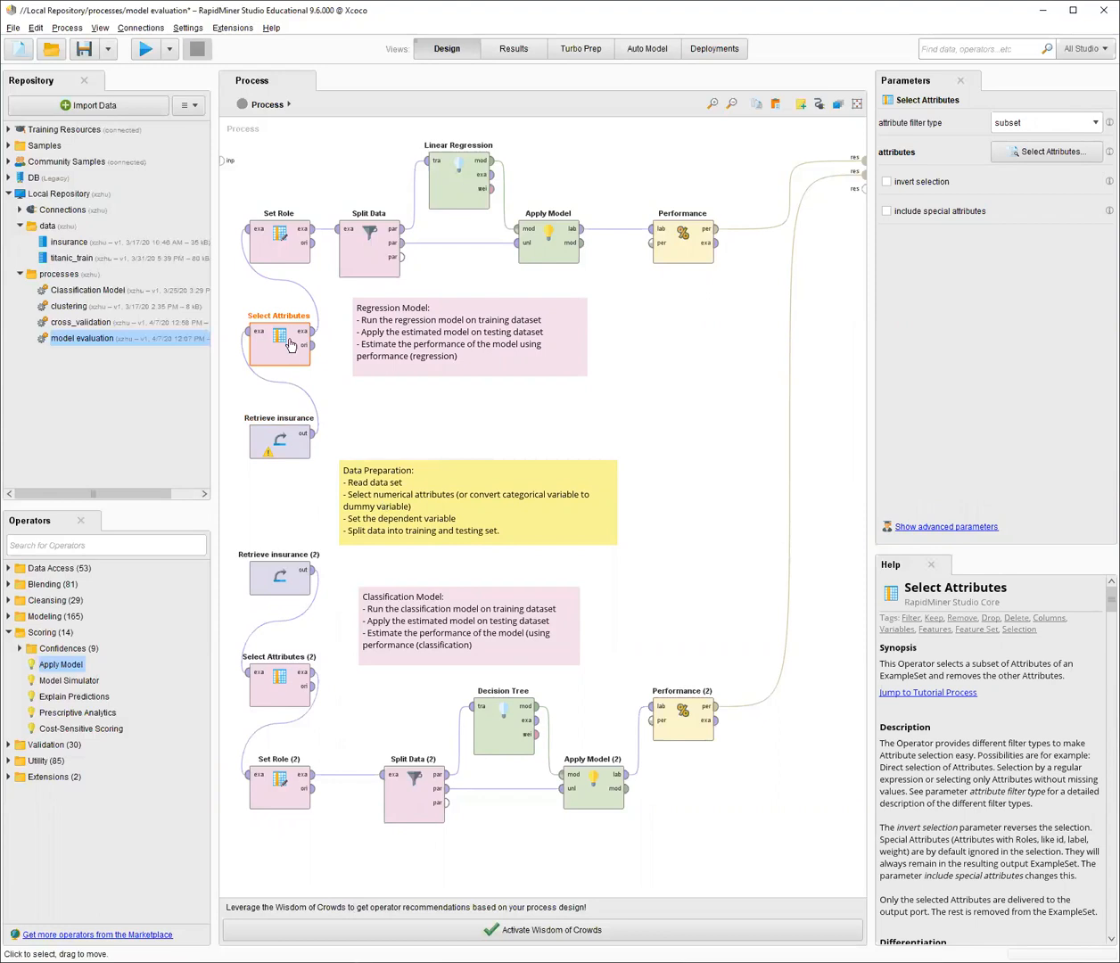
pyautogui.click(1045, 157)
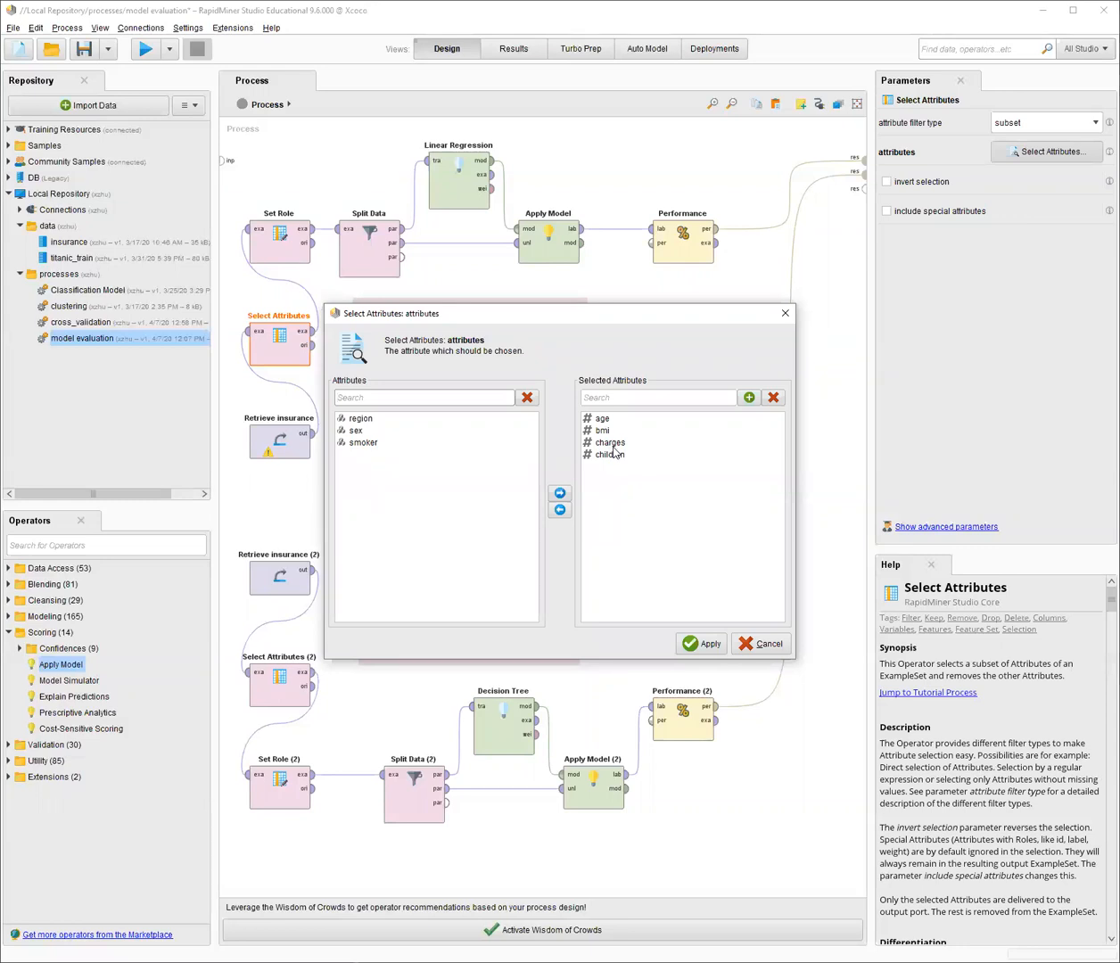
pyautogui.click(749, 646)
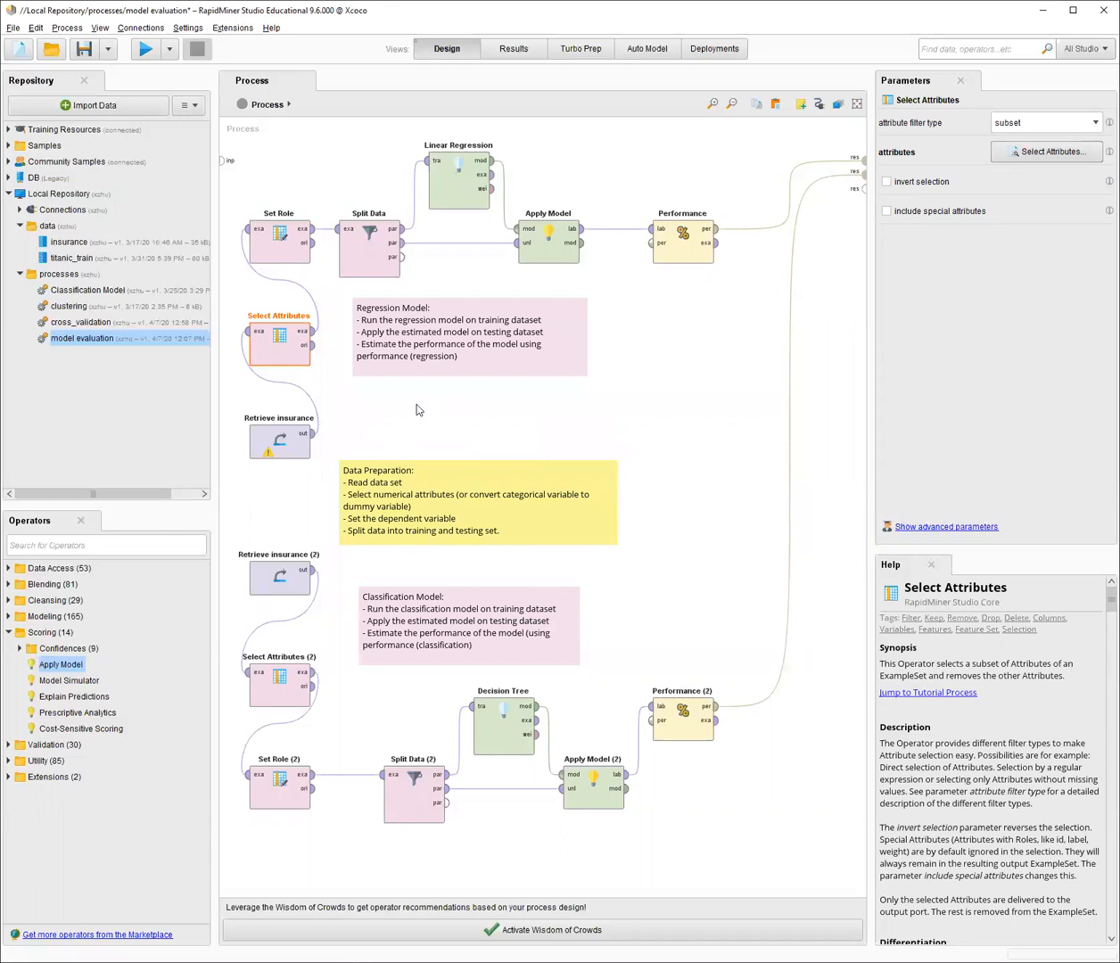
pyautogui.click(282, 252)
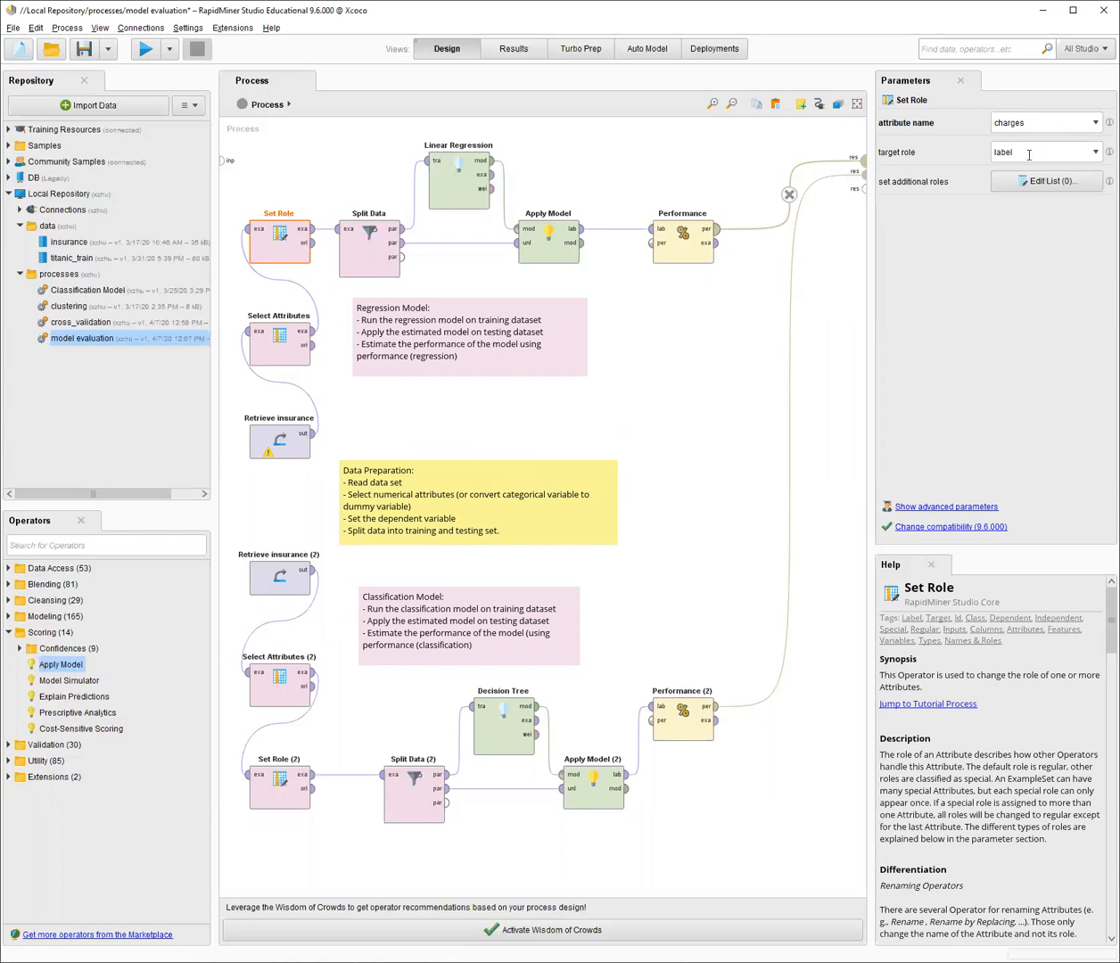
pyautogui.click(526, 384)
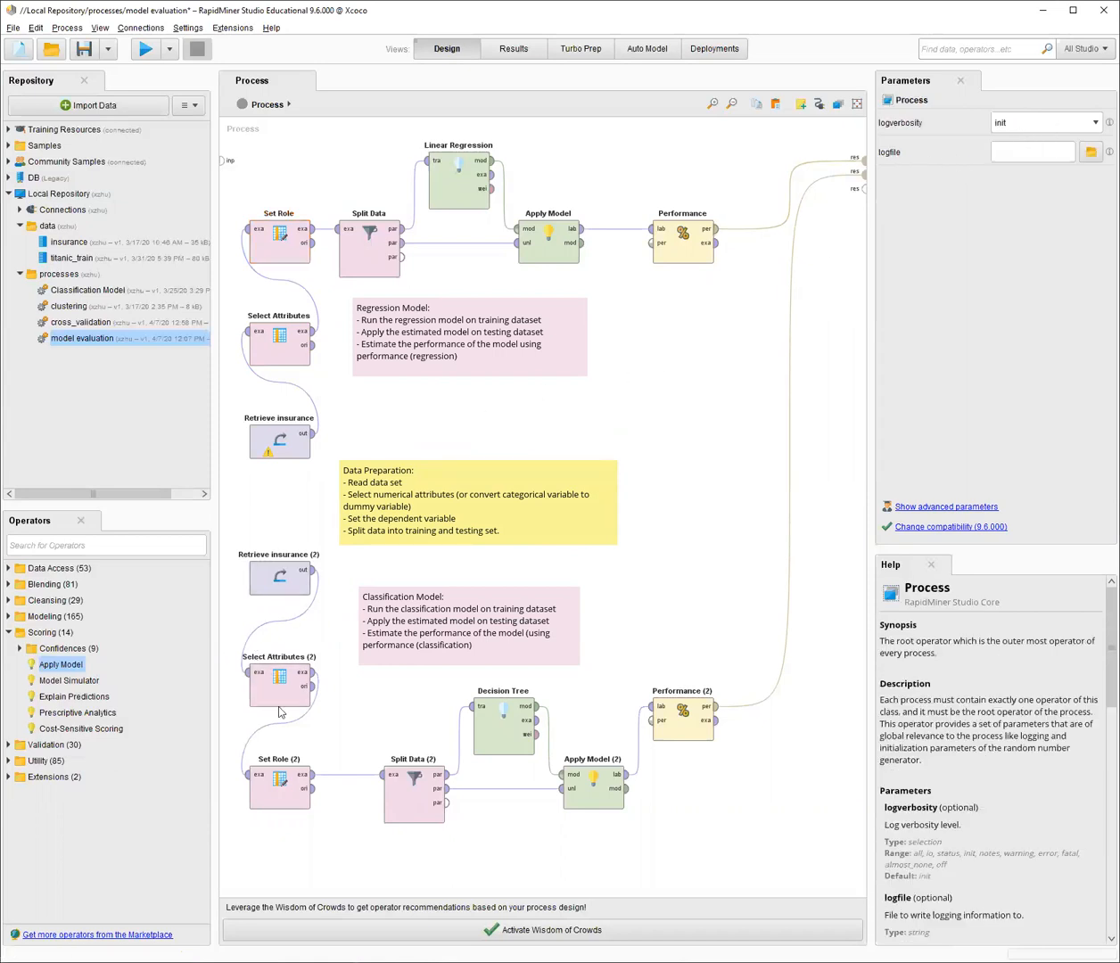
# Review the attribute subset and the label role set in the classification branch's Select Attributes (2) and Set Role (2) operators
pyautogui.click(263, 678)
pyautogui.click(1076, 157)
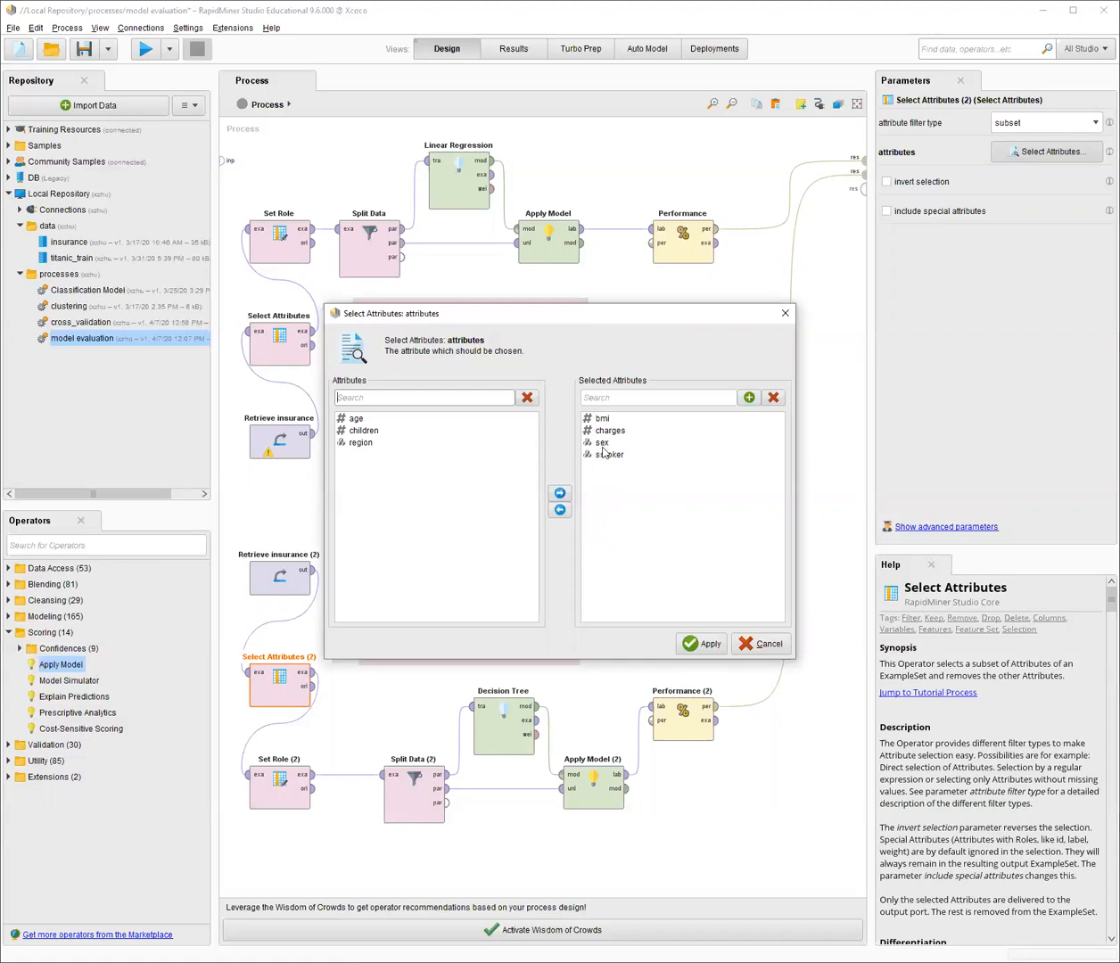
pyautogui.click(760, 643)
pyautogui.click(270, 790)
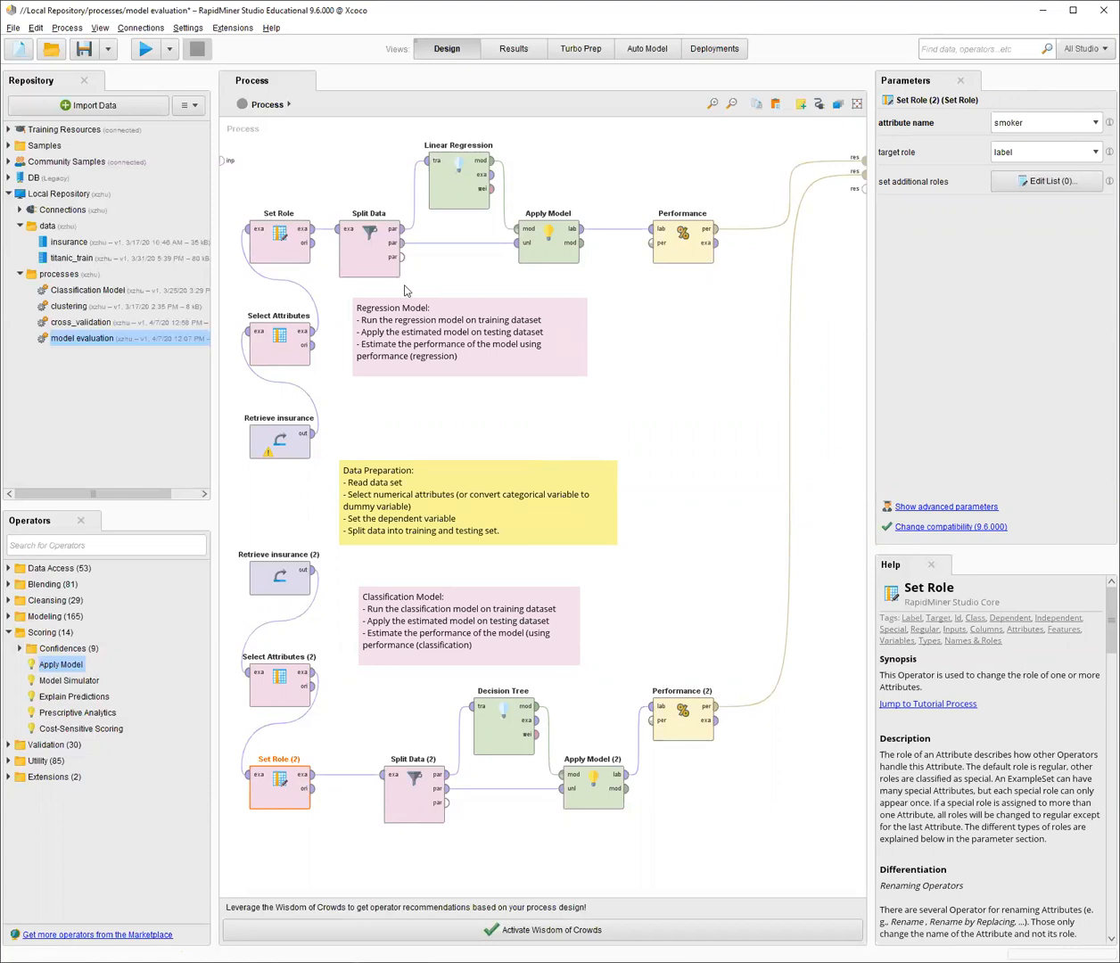
# Search the operators for "spli" and view the description of the Split Data operator
pyautogui.click(375, 271)
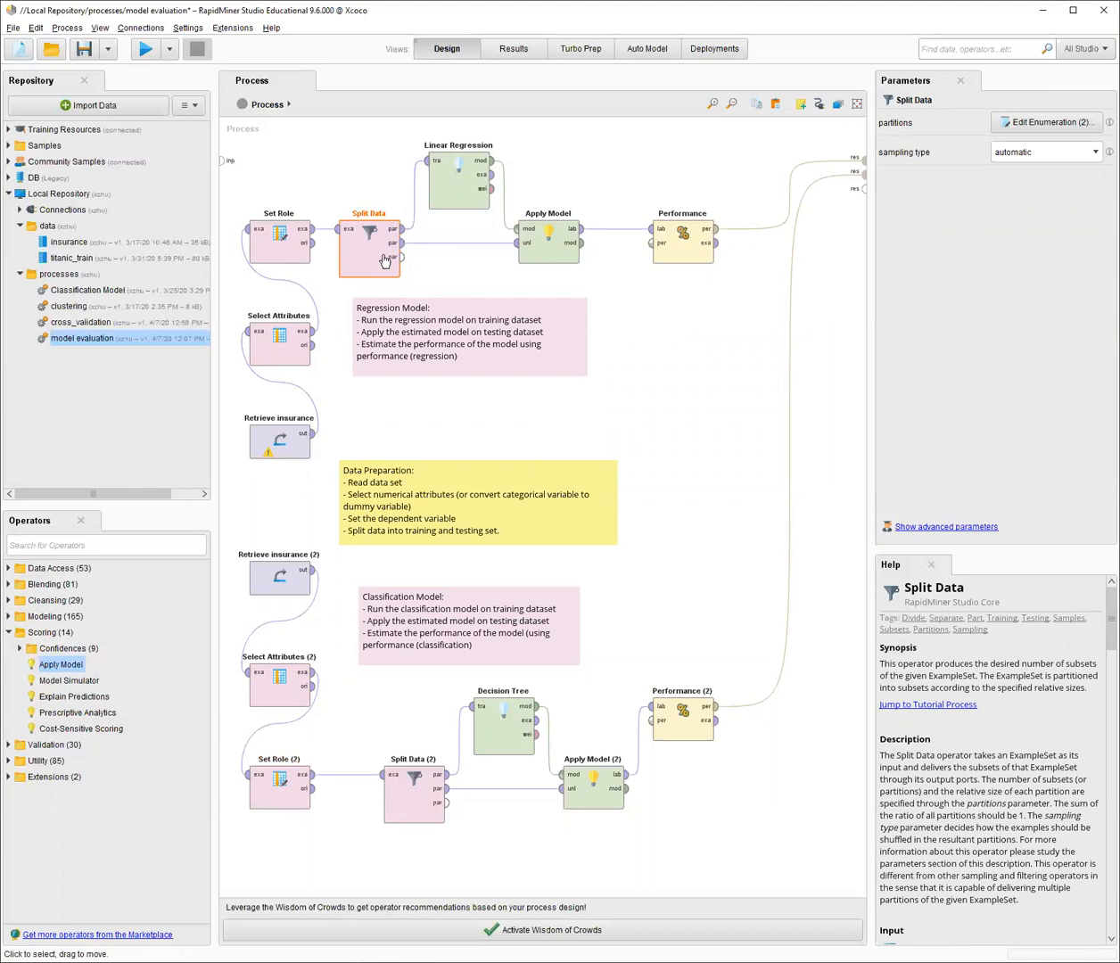
pyautogui.click(66, 542)
pyautogui.write('spli')
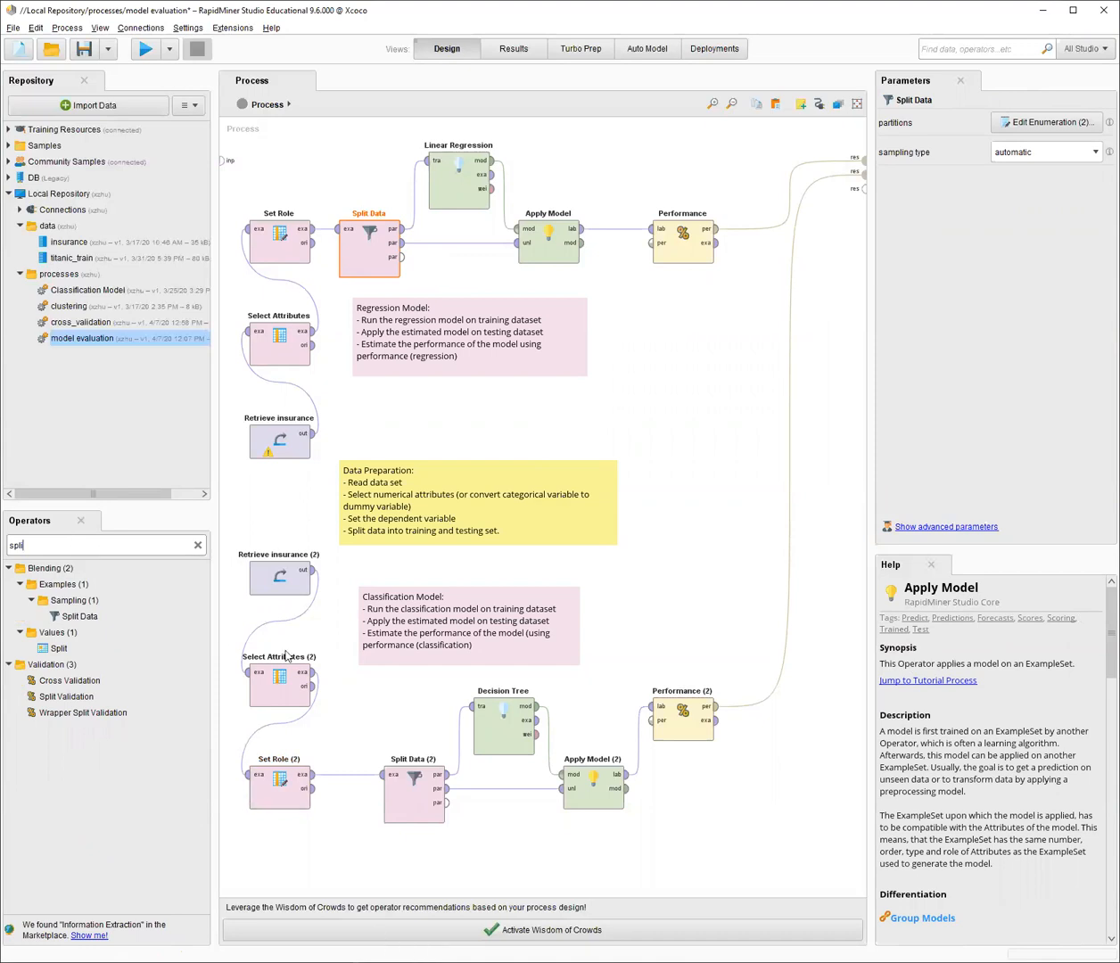
pyautogui.click(73, 616)
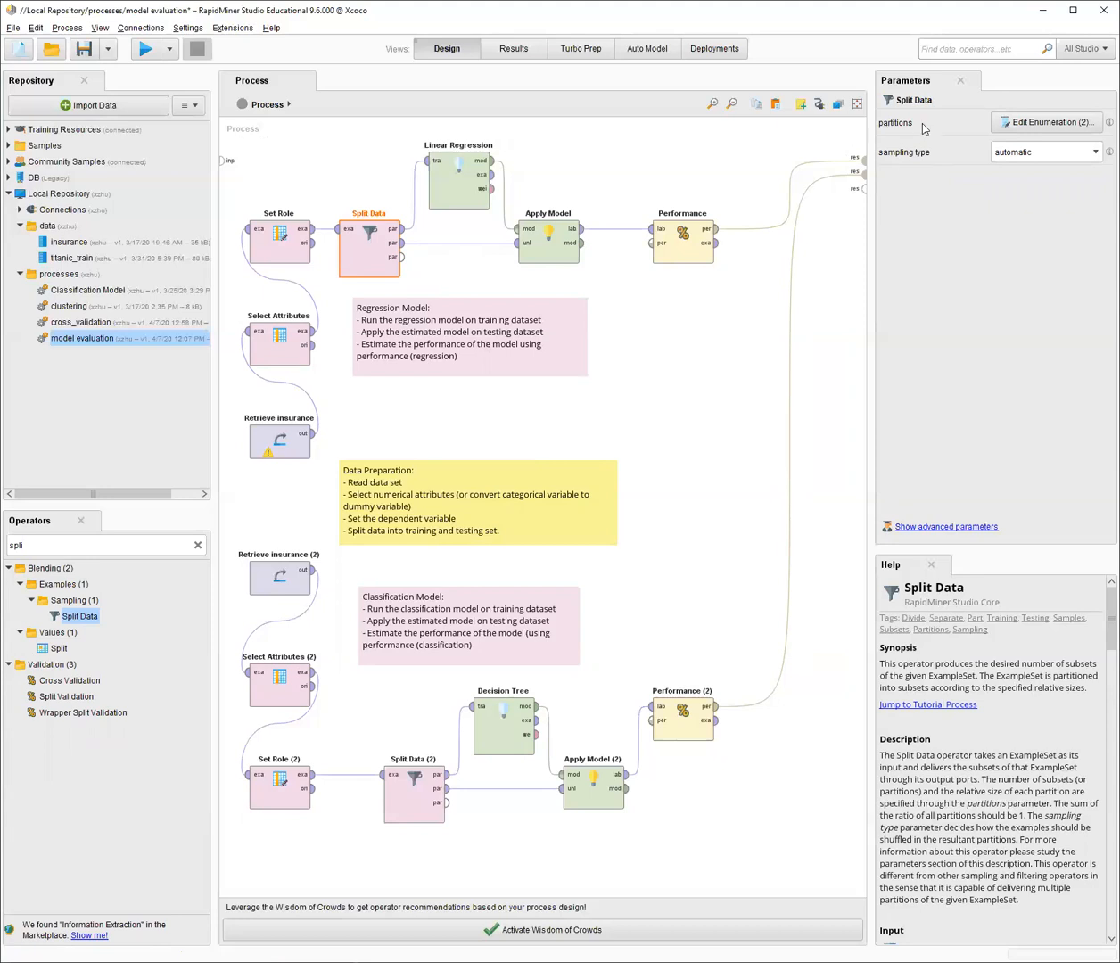
# Check the partition ratios of the regression branch's Split Data operator, then view the parameters of Split Data (2)
pyautogui.click(1034, 132)
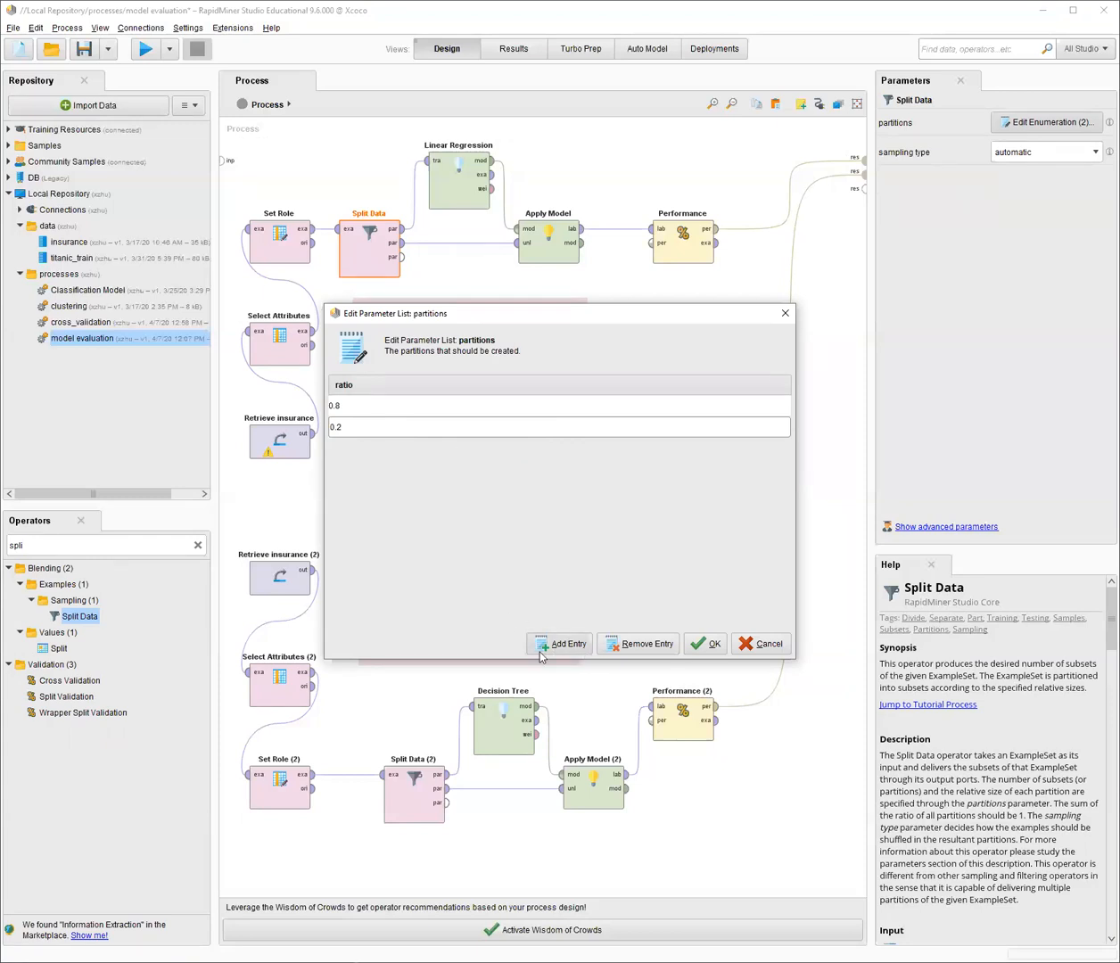
pyautogui.click(351, 403)
pyautogui.click(355, 423)
pyautogui.click(373, 403)
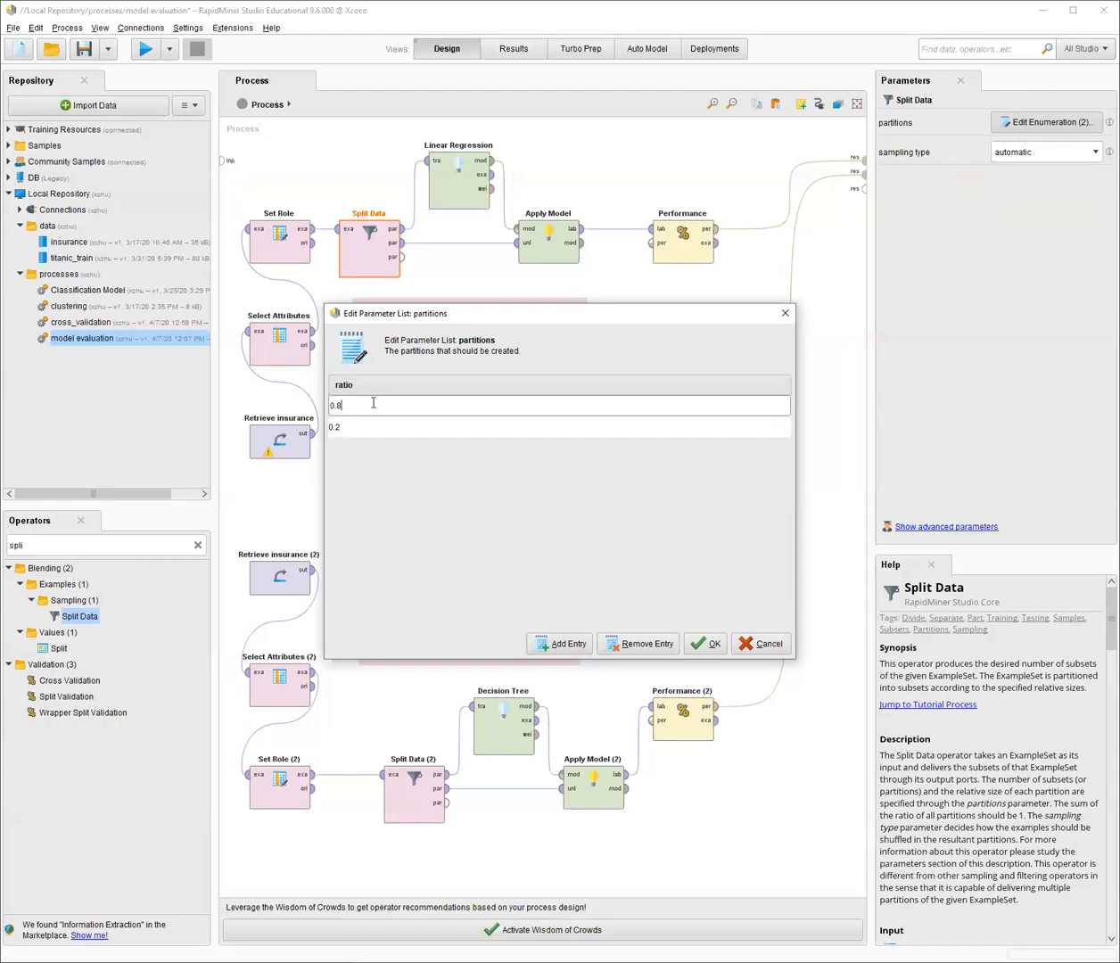
pyautogui.click(383, 429)
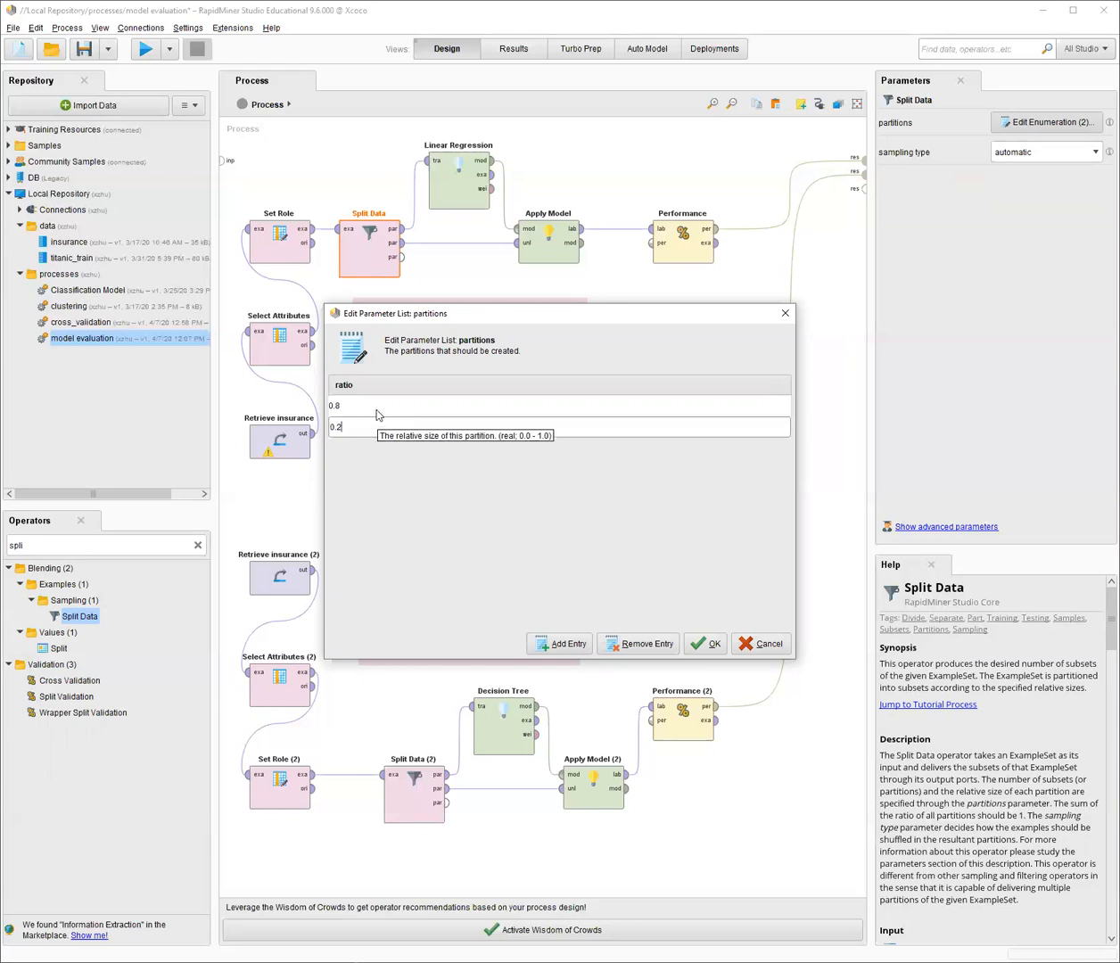
pyautogui.click(378, 406)
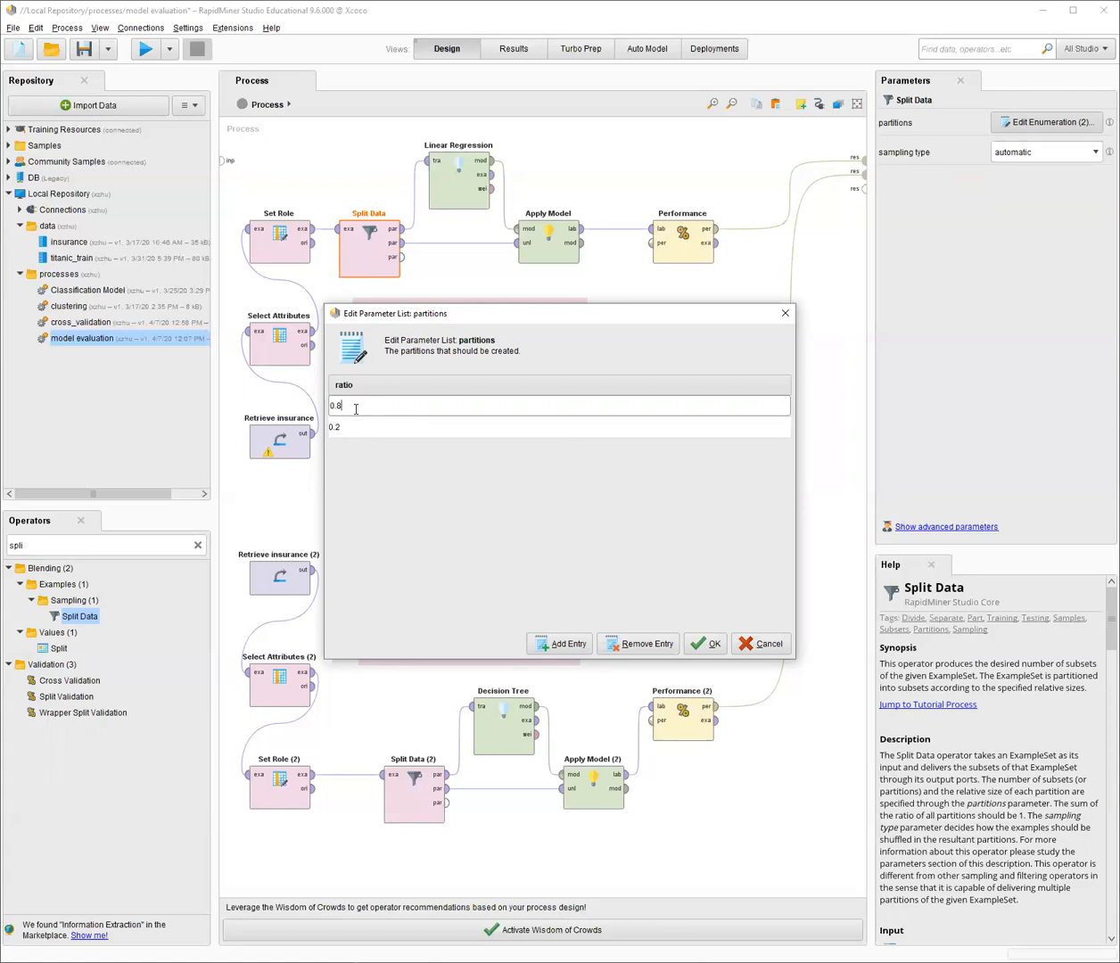
pyautogui.click(385, 418)
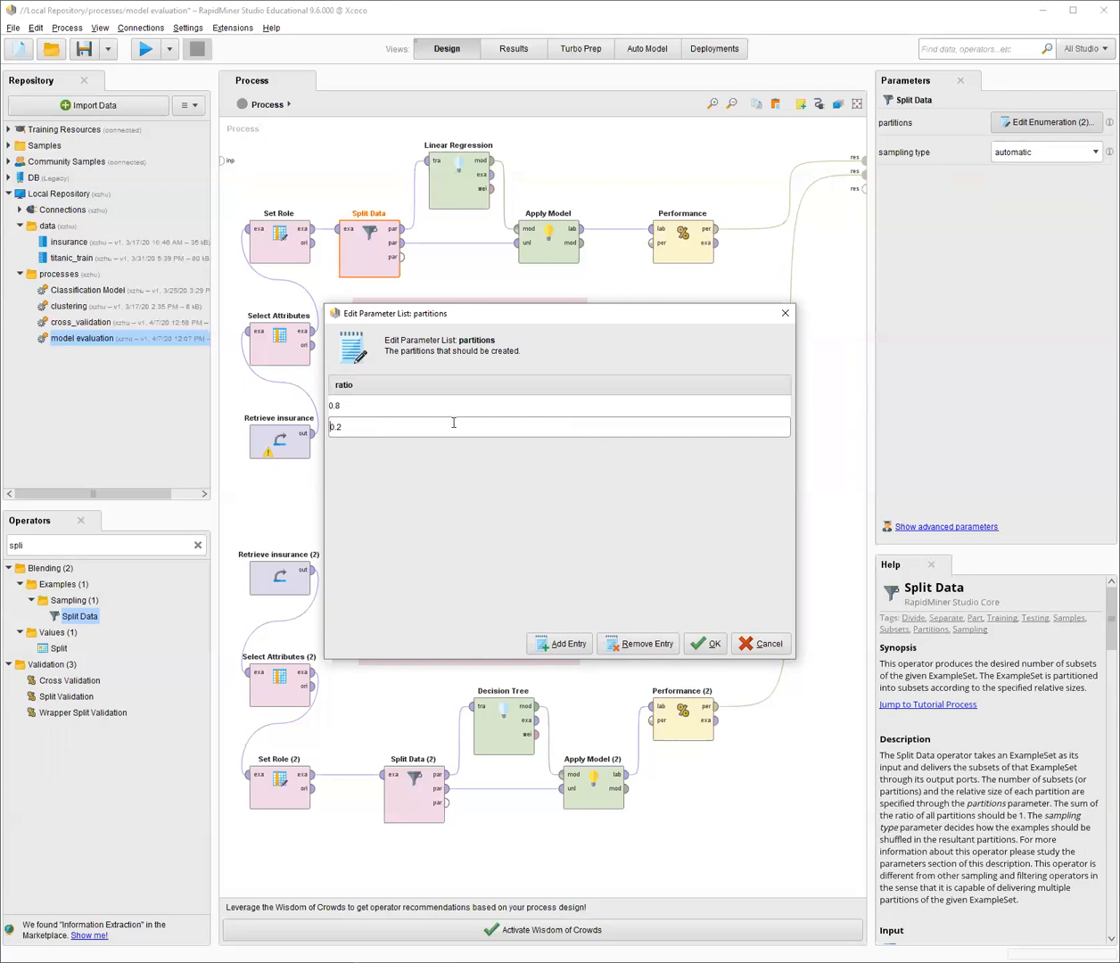
pyautogui.click(714, 644)
pyautogui.click(427, 819)
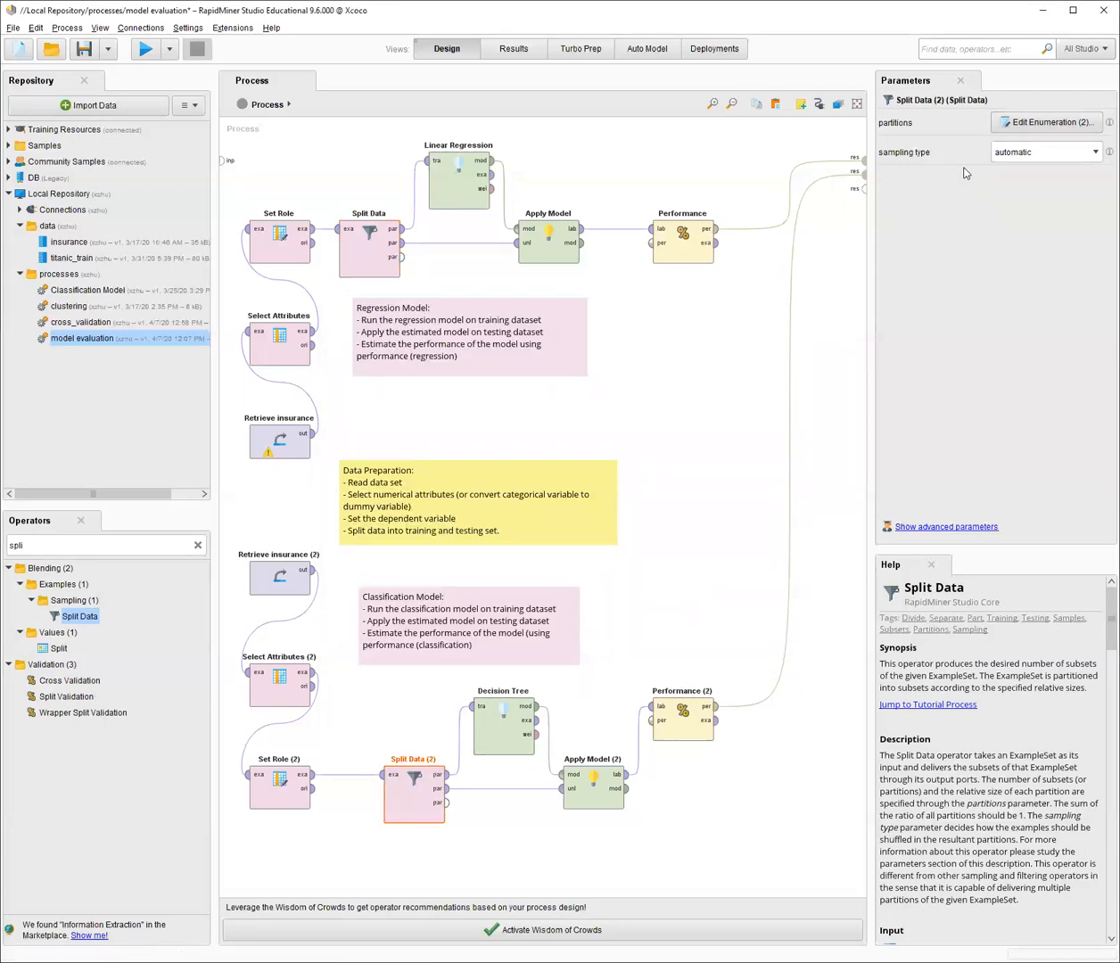
pyautogui.click(355, 264)
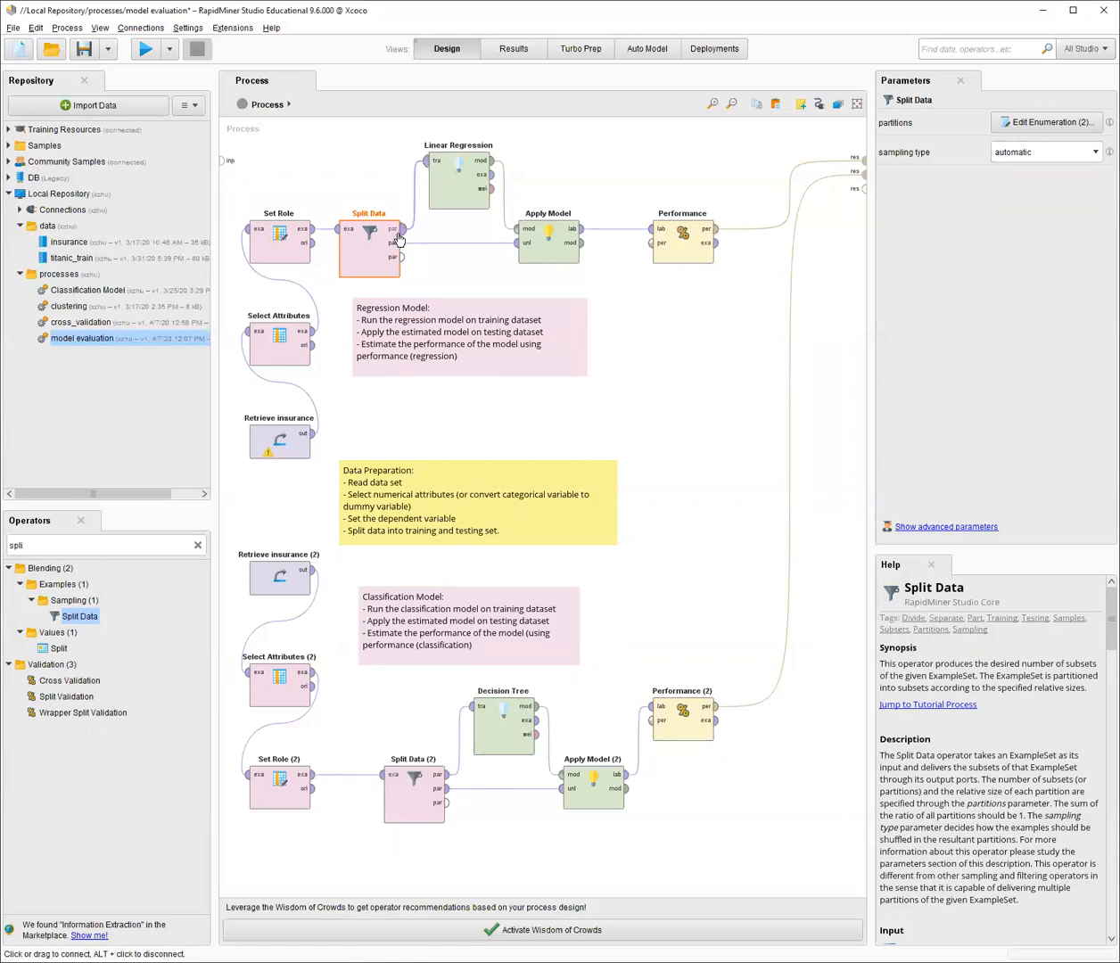
# Examine the Linear Regression and Decision Tree operators and the Apply Model operators connected to them
pyautogui.click(458, 196)
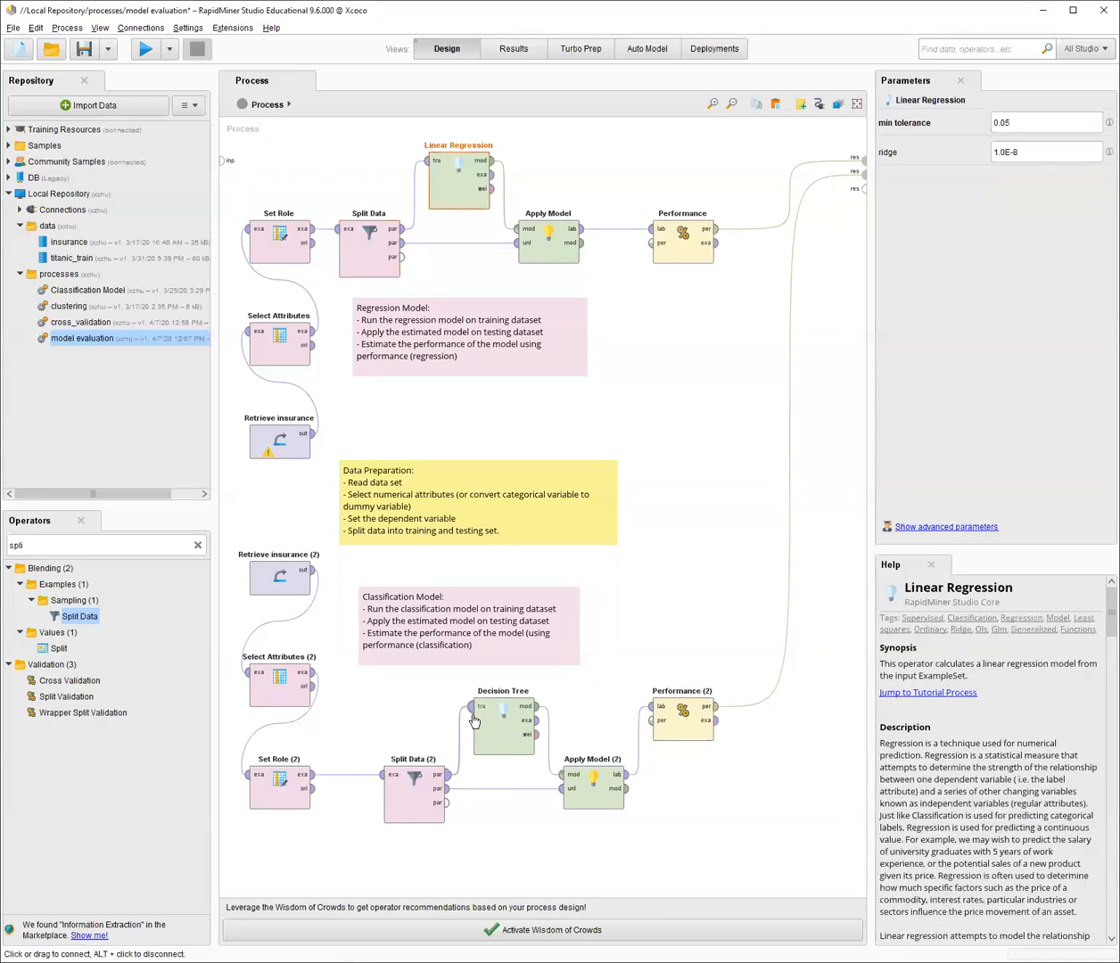
pyautogui.click(515, 742)
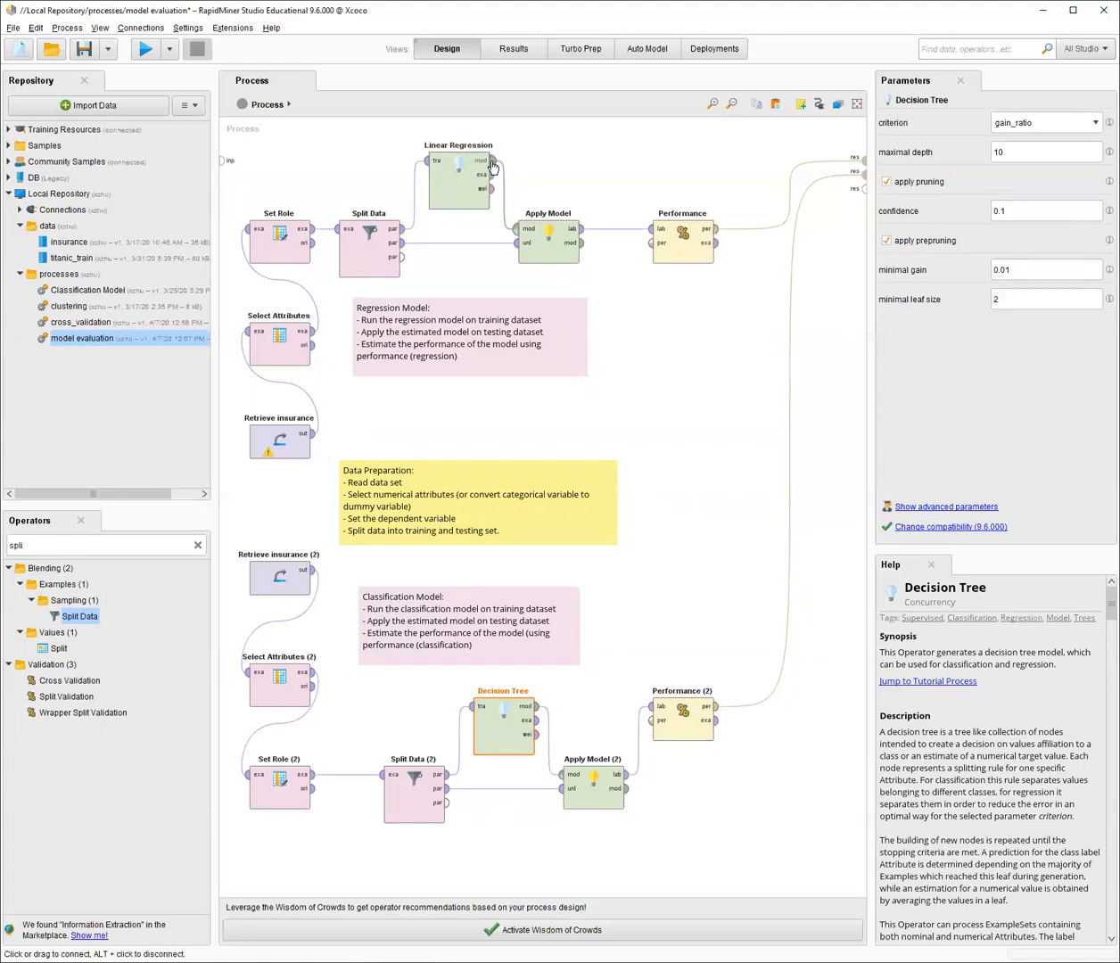
pyautogui.moveTo(493, 167)
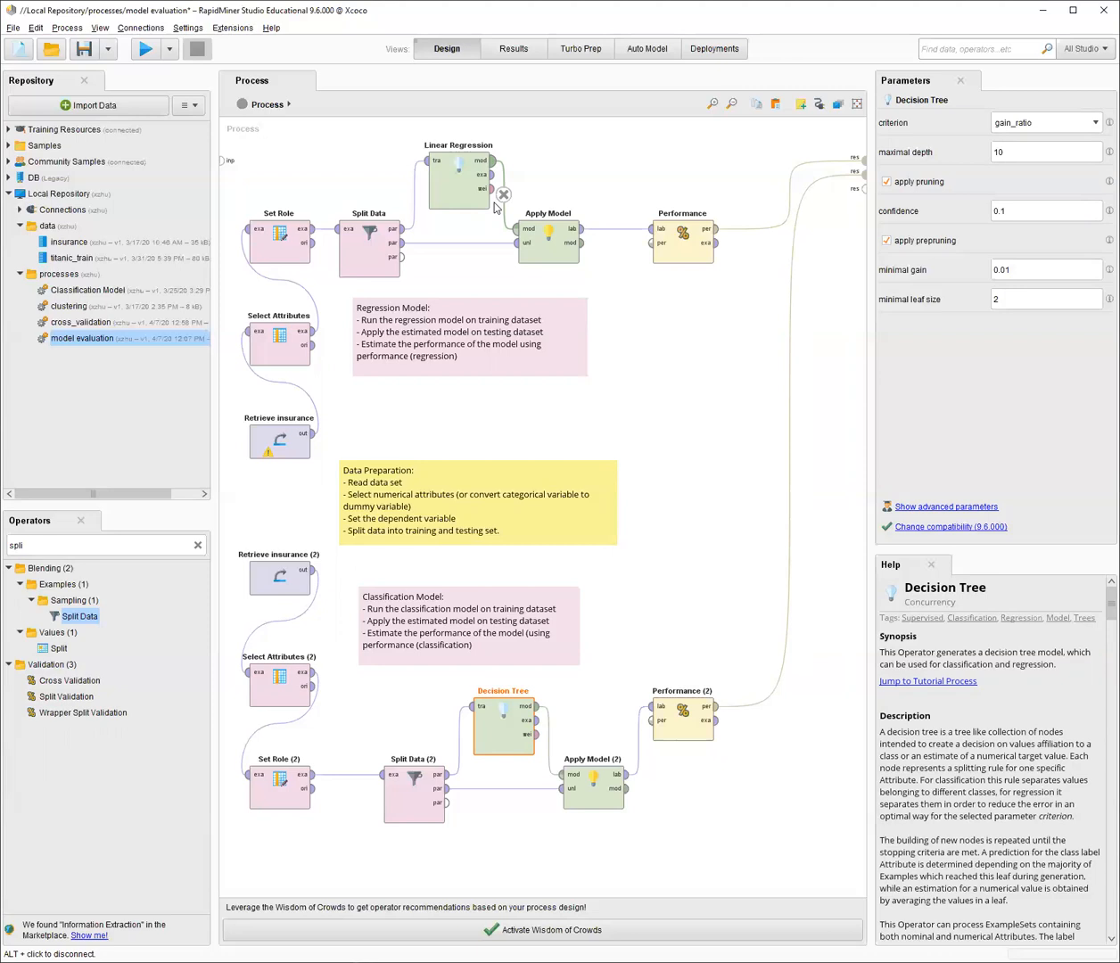
pyautogui.click(545, 265)
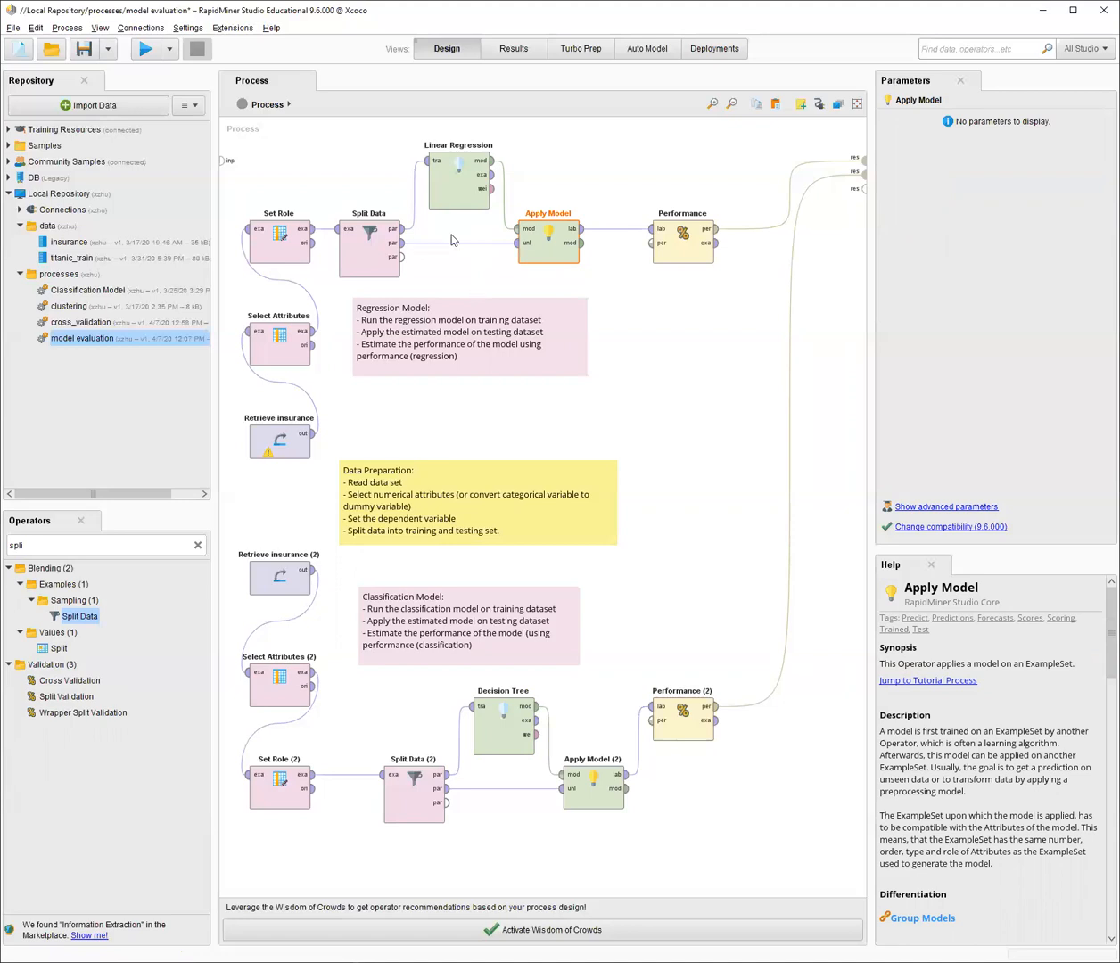
pyautogui.click(437, 196)
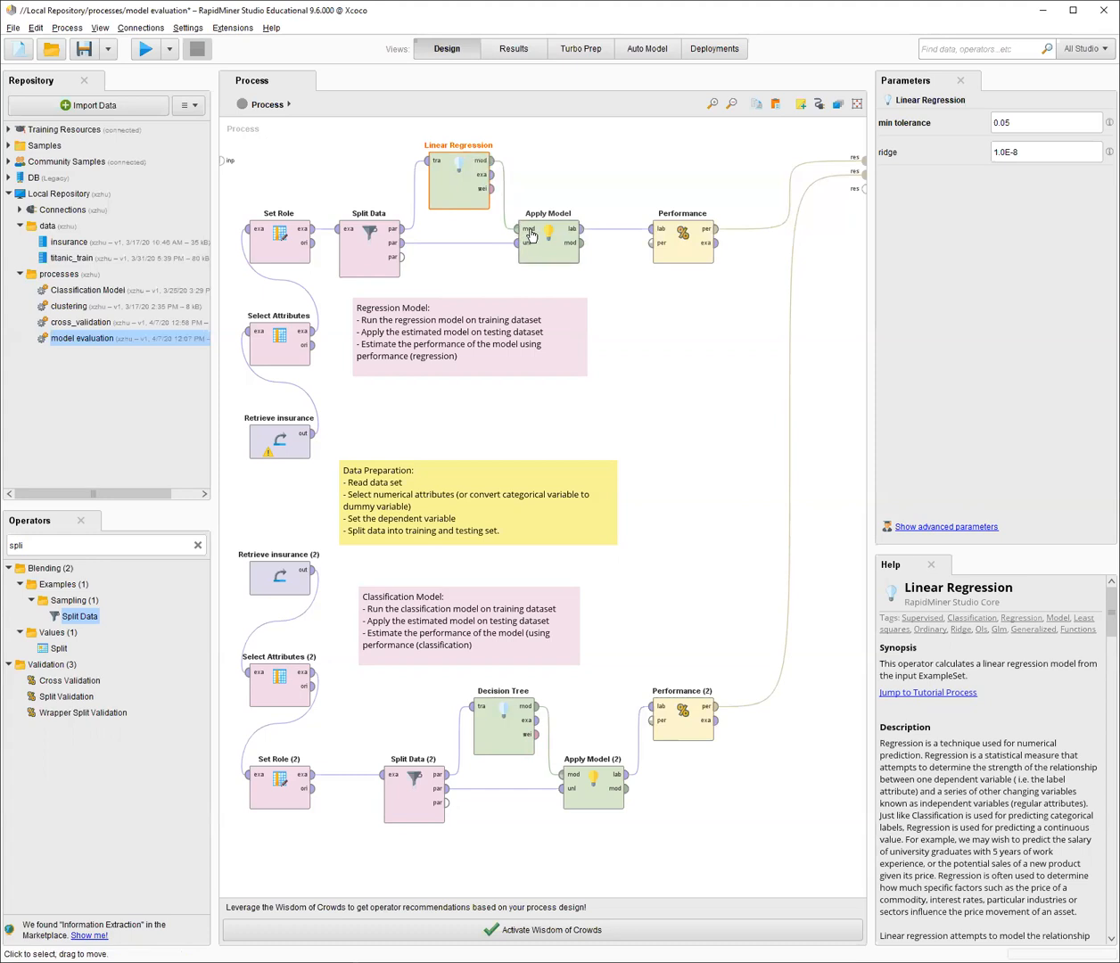
pyautogui.click(554, 257)
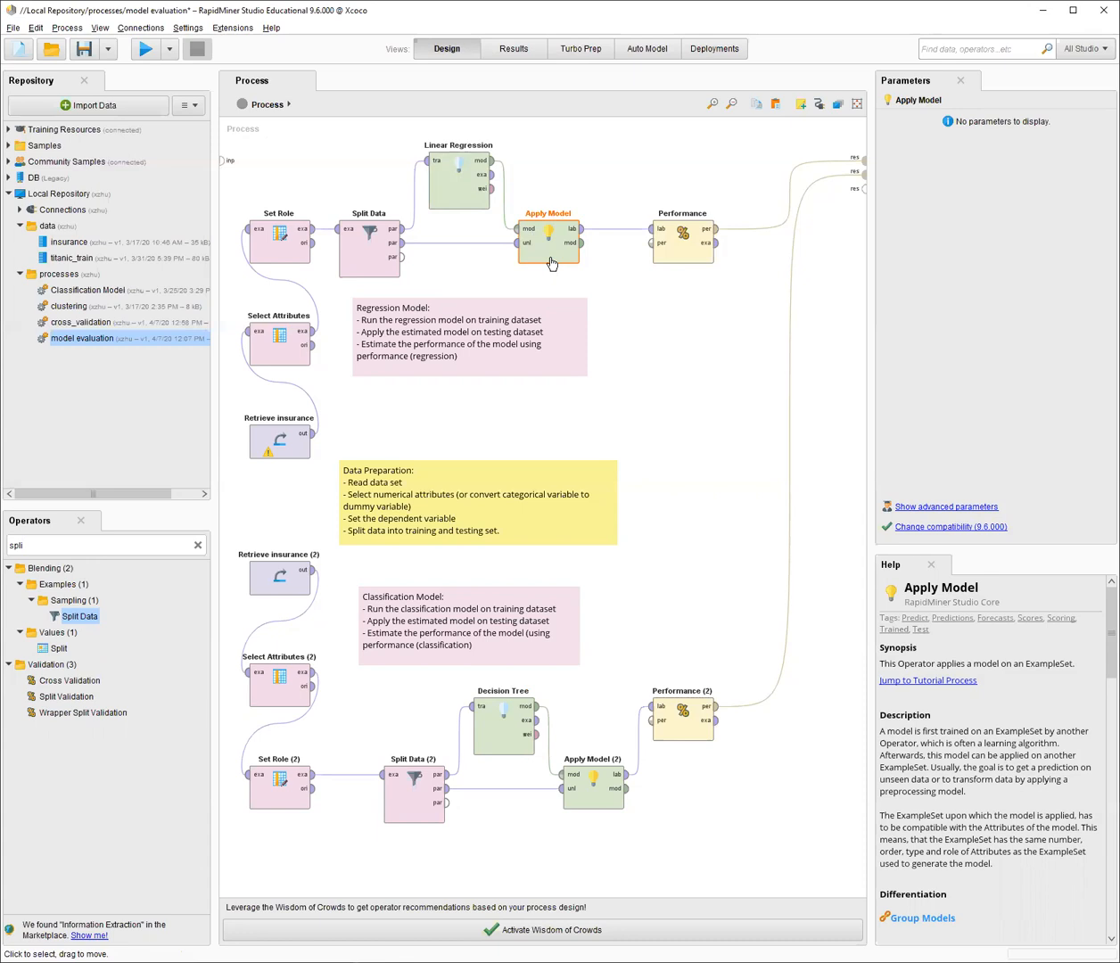
pyautogui.click(590, 794)
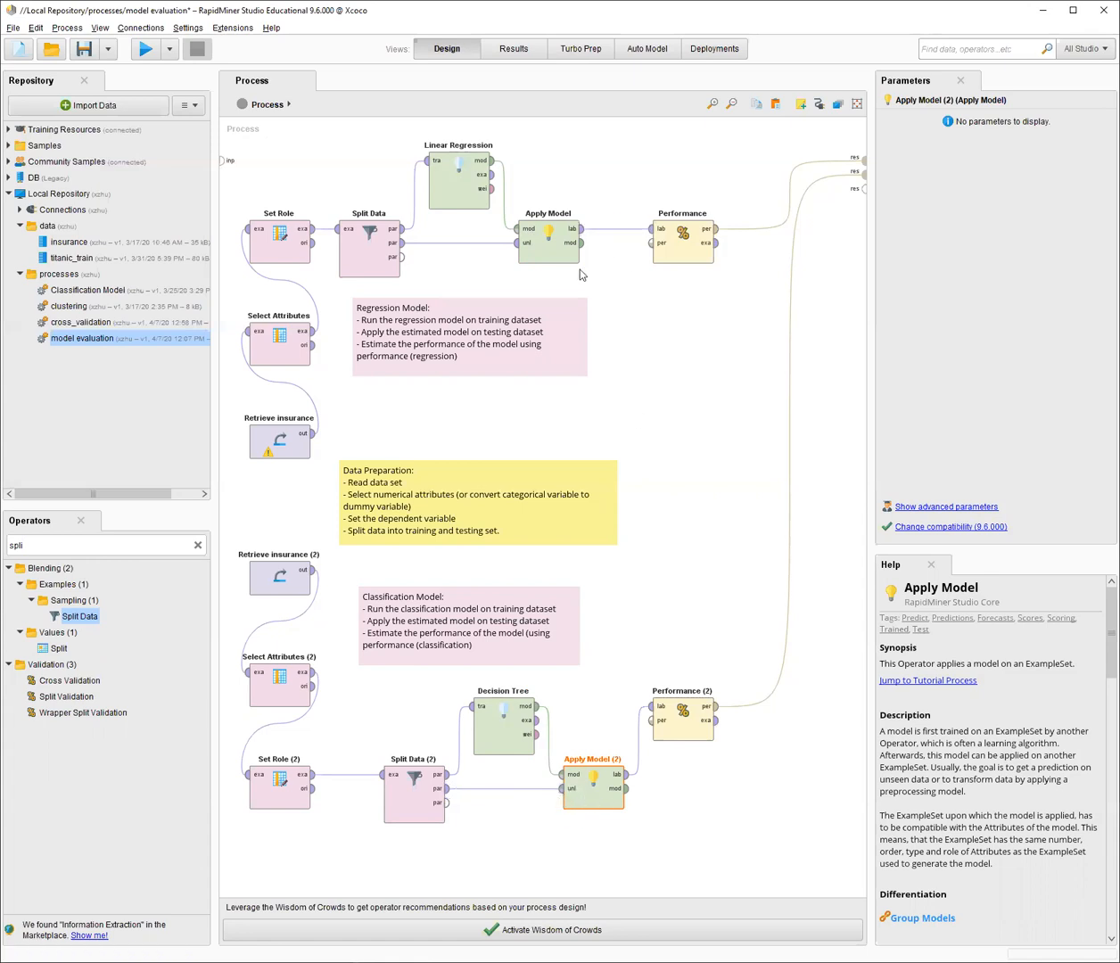
# Search the operators for "performance" and view the descriptions of Performance (Regression) and Performance (Classification)
pyautogui.click(684, 265)
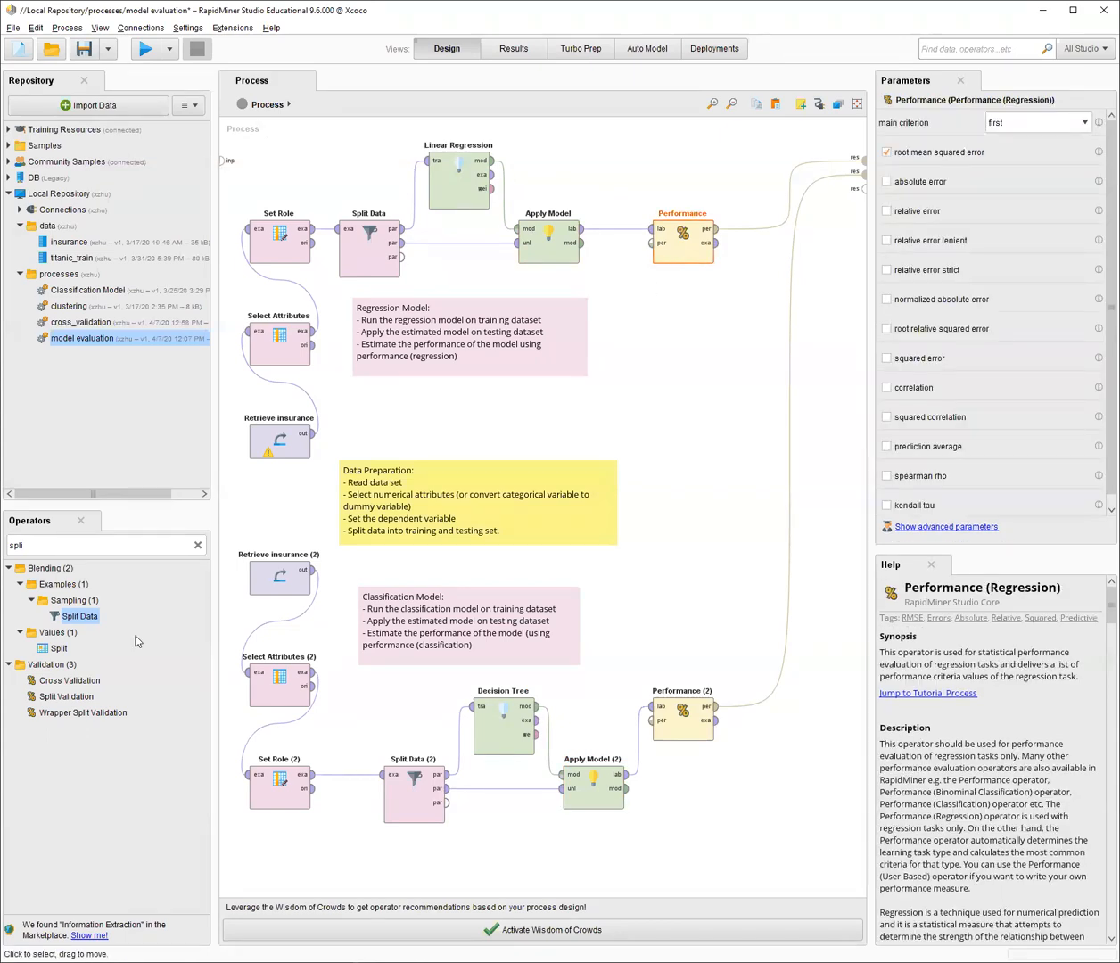
pyautogui.doubleClick(105, 546)
pyautogui.write('perf')
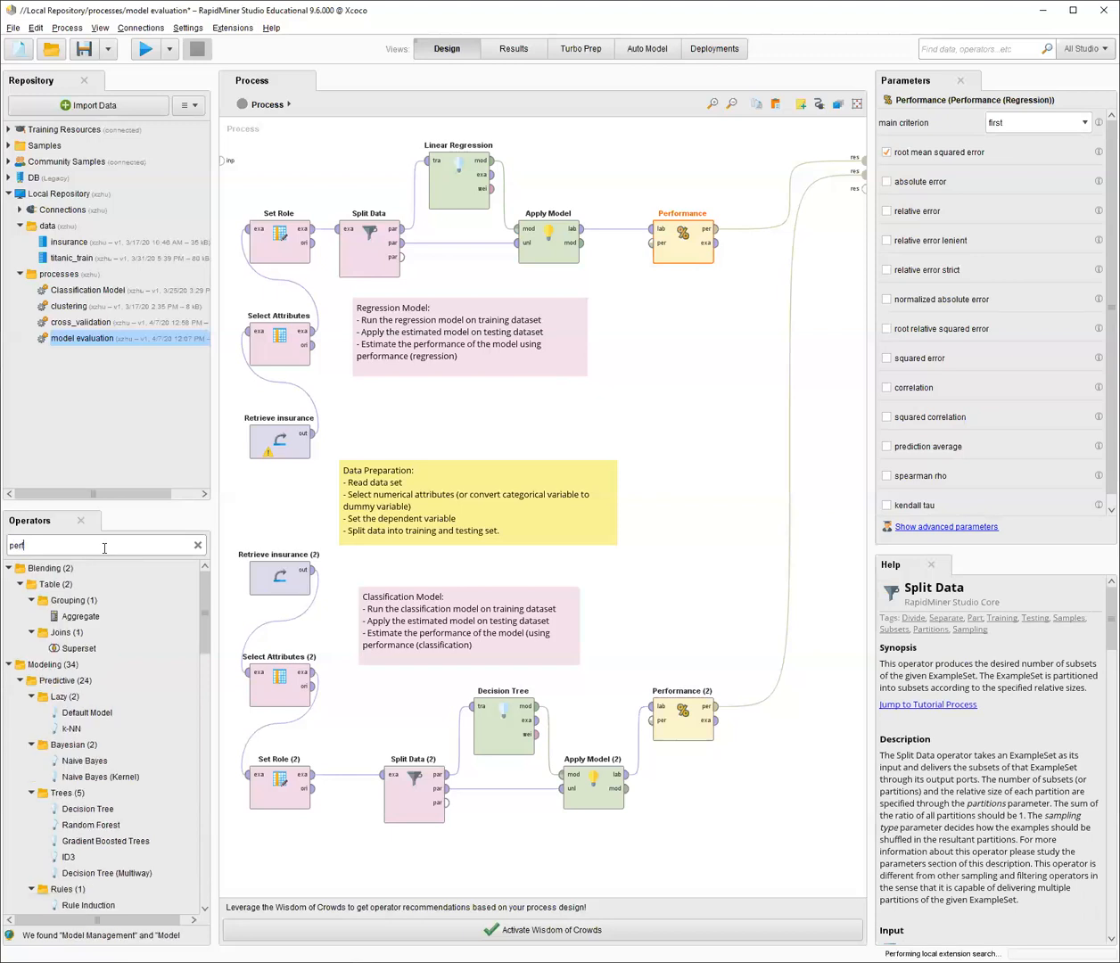
pyautogui.write('ormance')
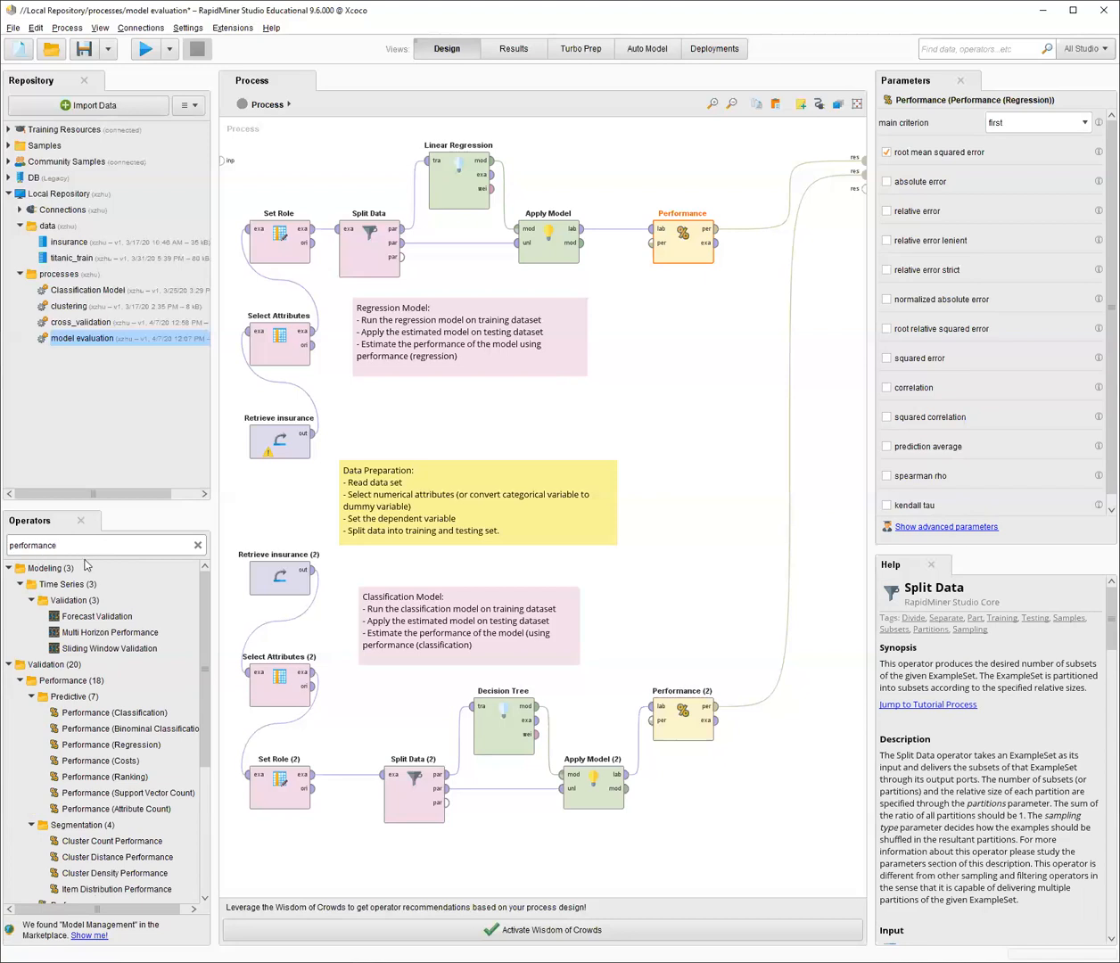
pyautogui.moveTo(205, 710); pyautogui.dragTo(207, 753)
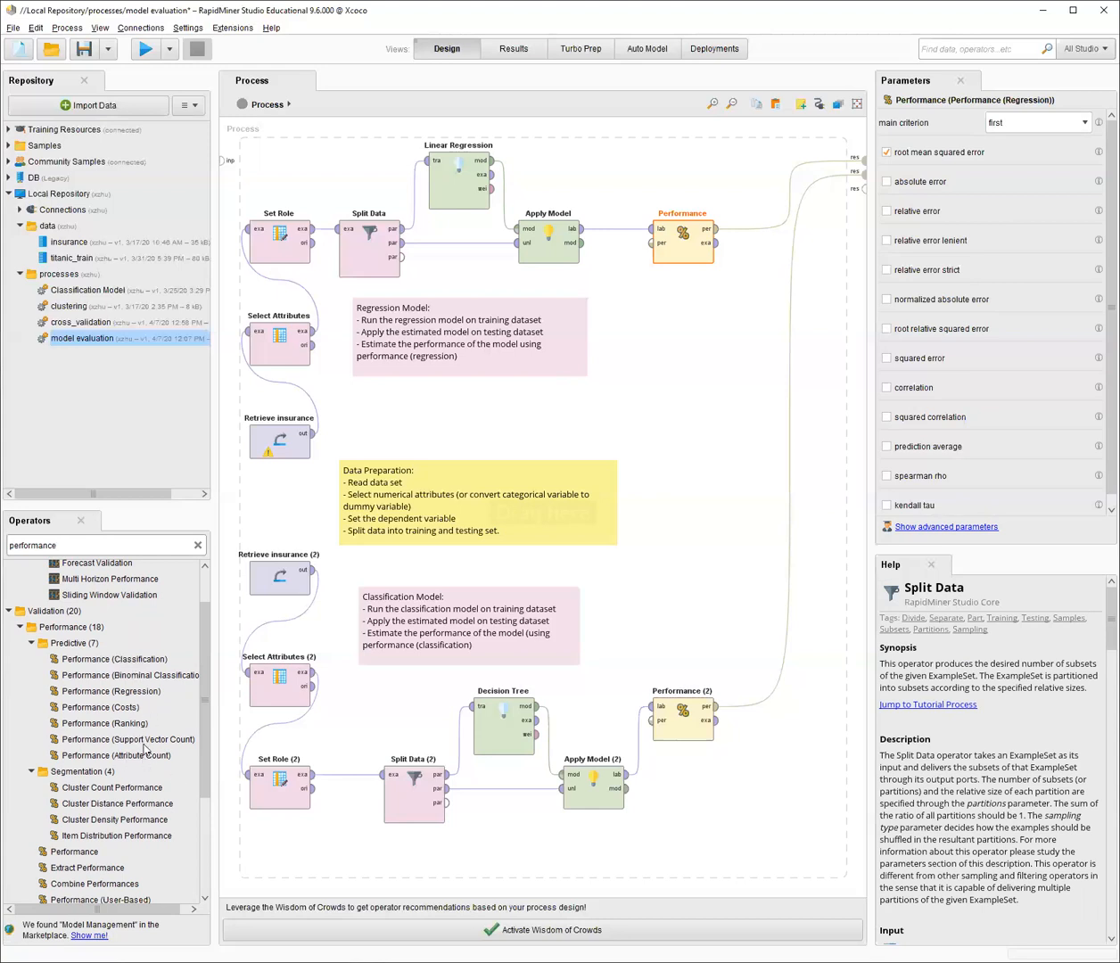
pyautogui.click(109, 691)
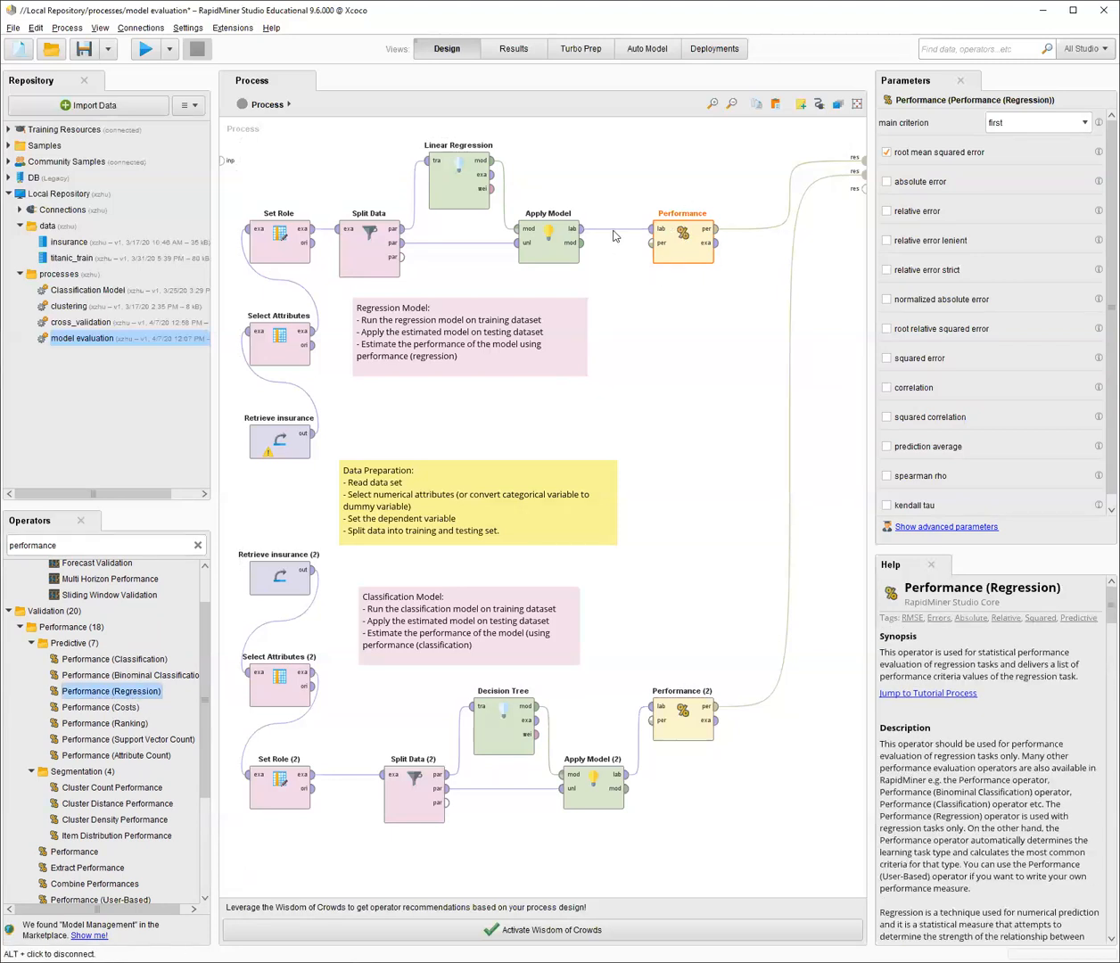
pyautogui.click(141, 659)
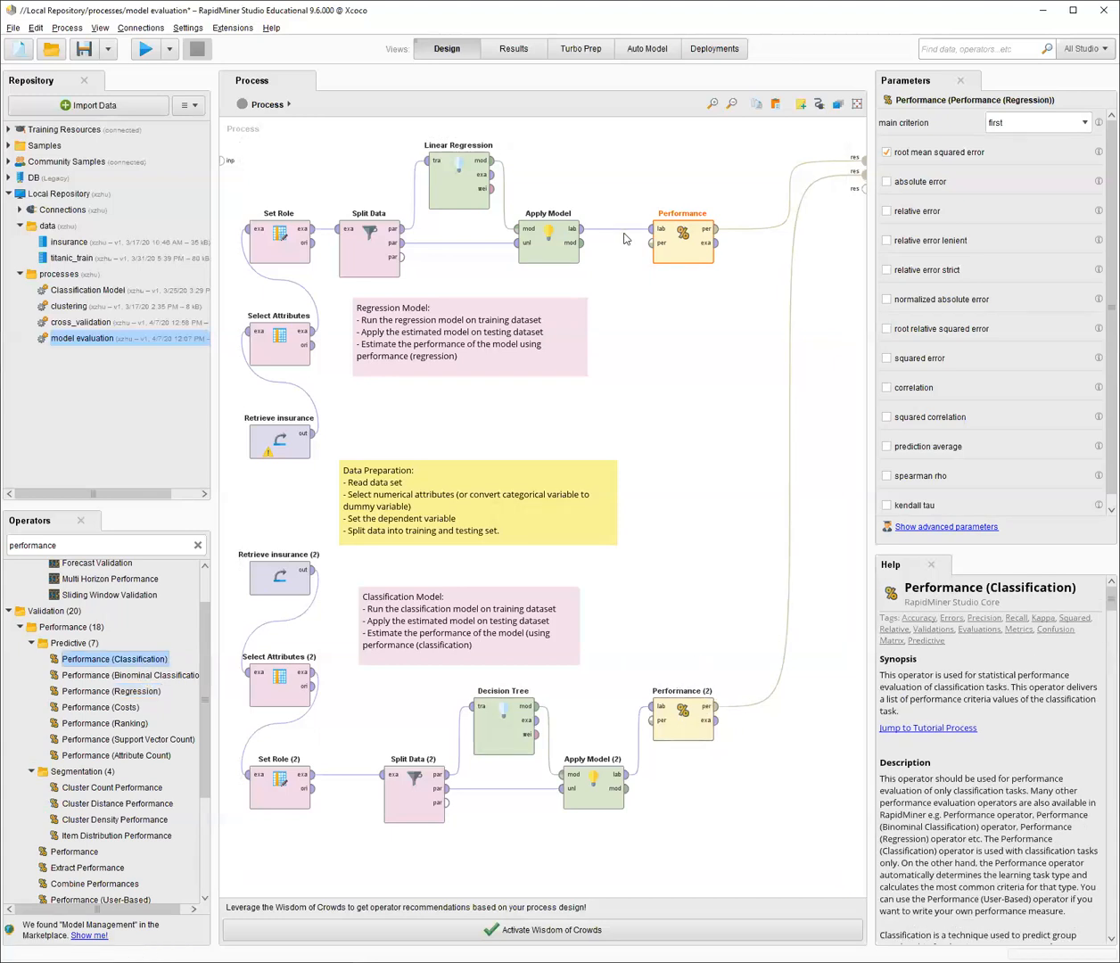
# Compare the criteria enabled in the regression branch's Performance operator and the classification branch's Performance (2) operator
pyautogui.click(699, 253)
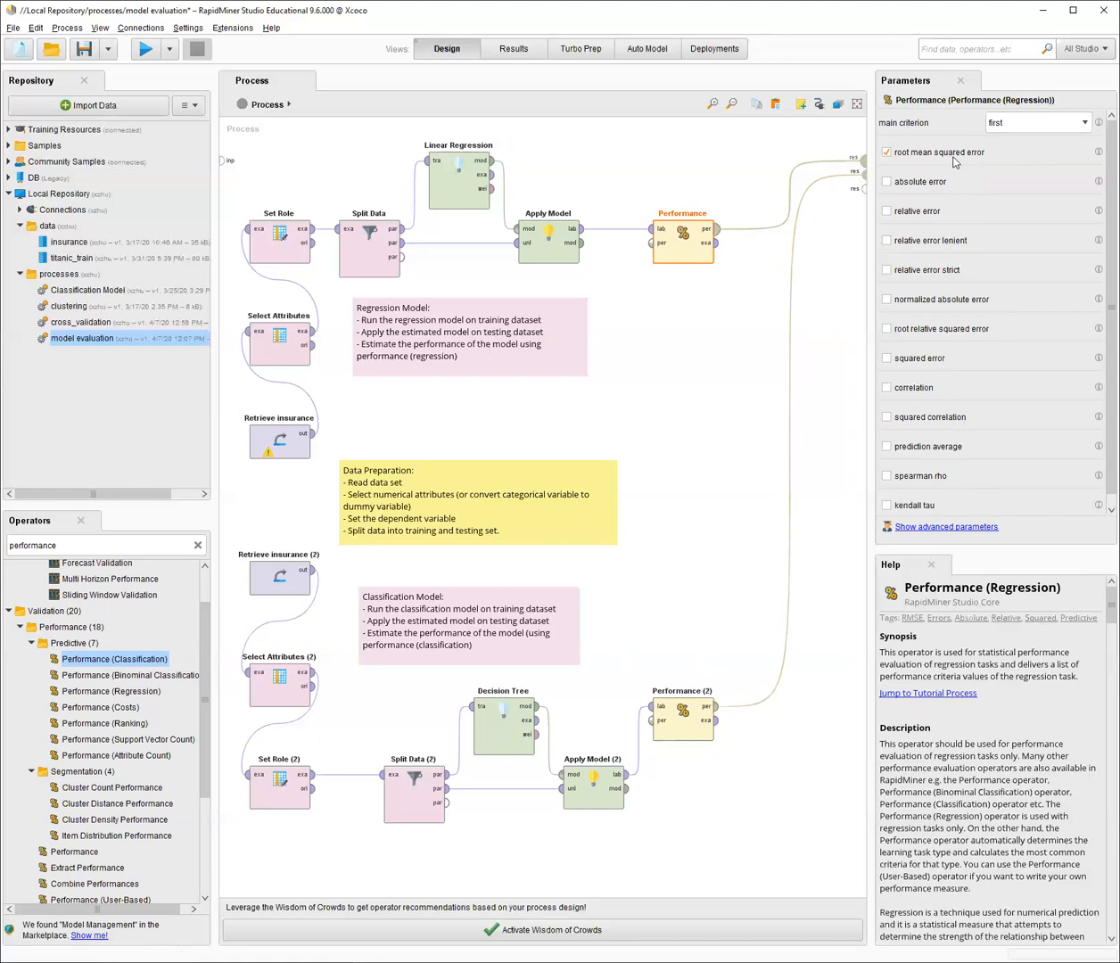
pyautogui.click(680, 723)
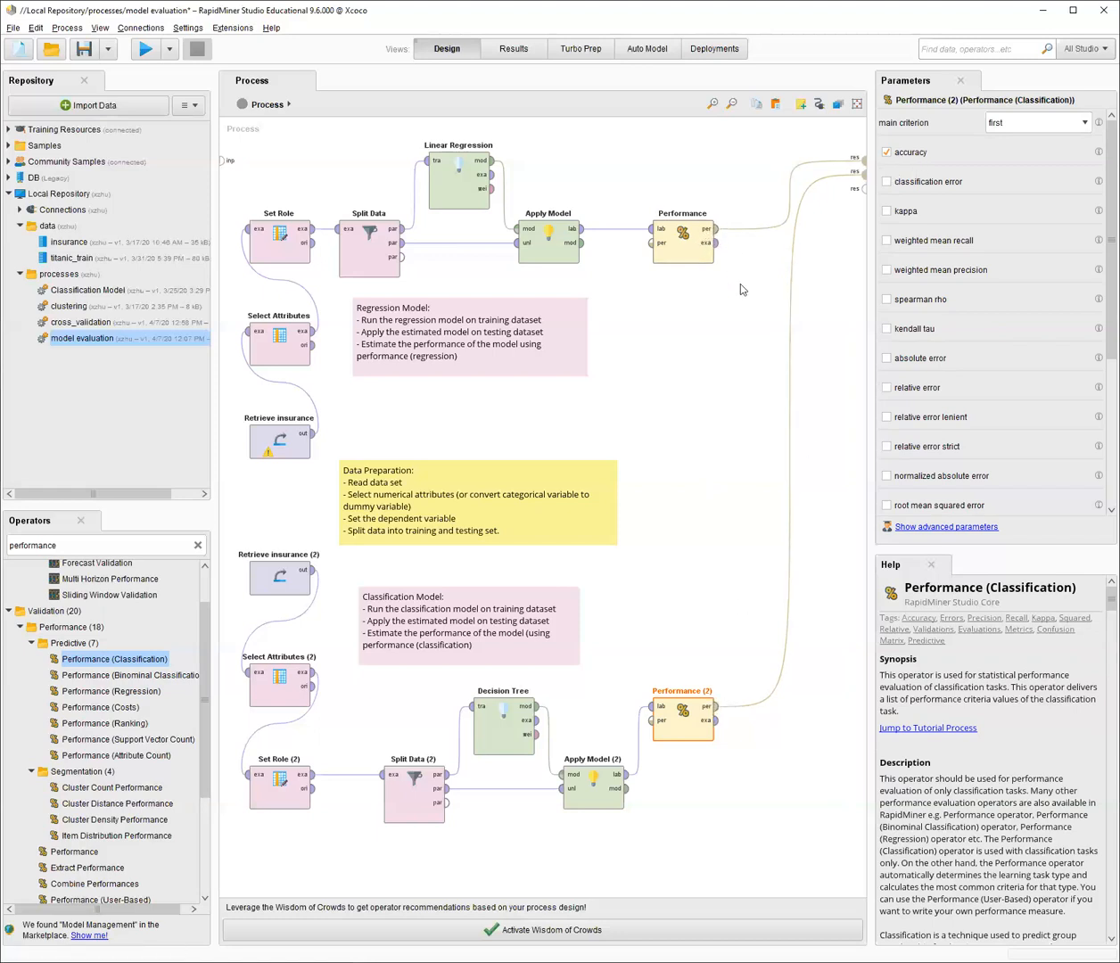
pyautogui.click(701, 254)
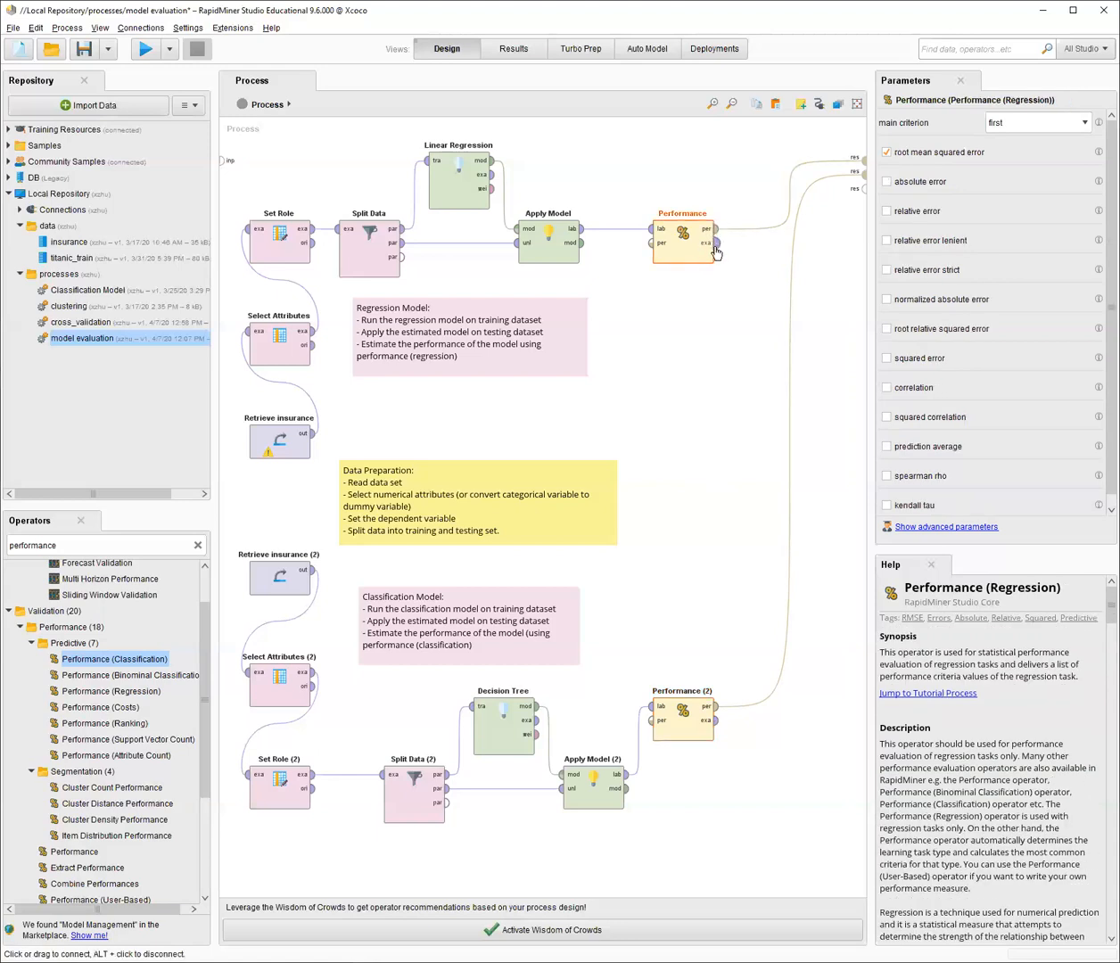
# Run the process to generate the performance results of the regression and classification models
pyautogui.moveTo(717, 253)
pyautogui.click(152, 57)
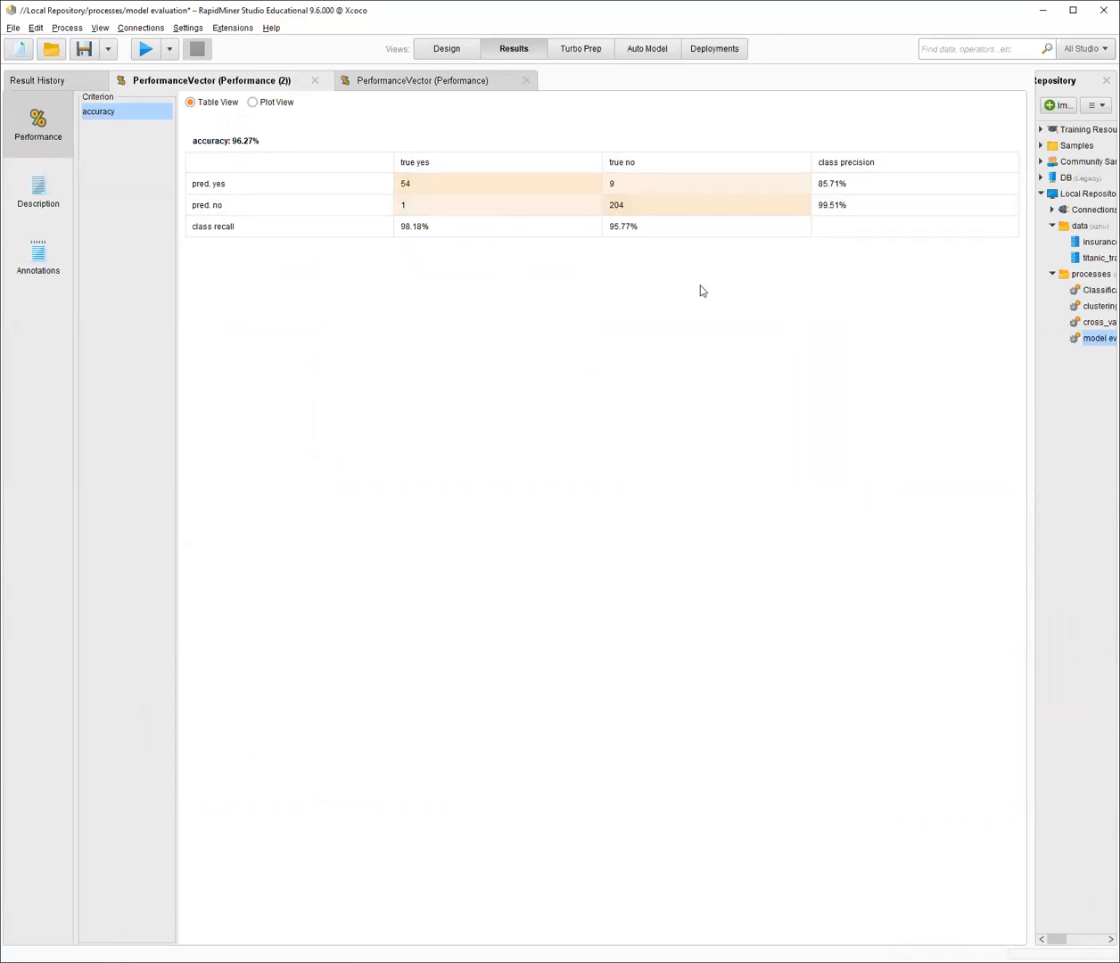
# Examine the accuracy of the classification model and the root mean squared error of the regression model in the results
pyautogui.moveTo(231, 141); pyautogui.dragTo(277, 148)
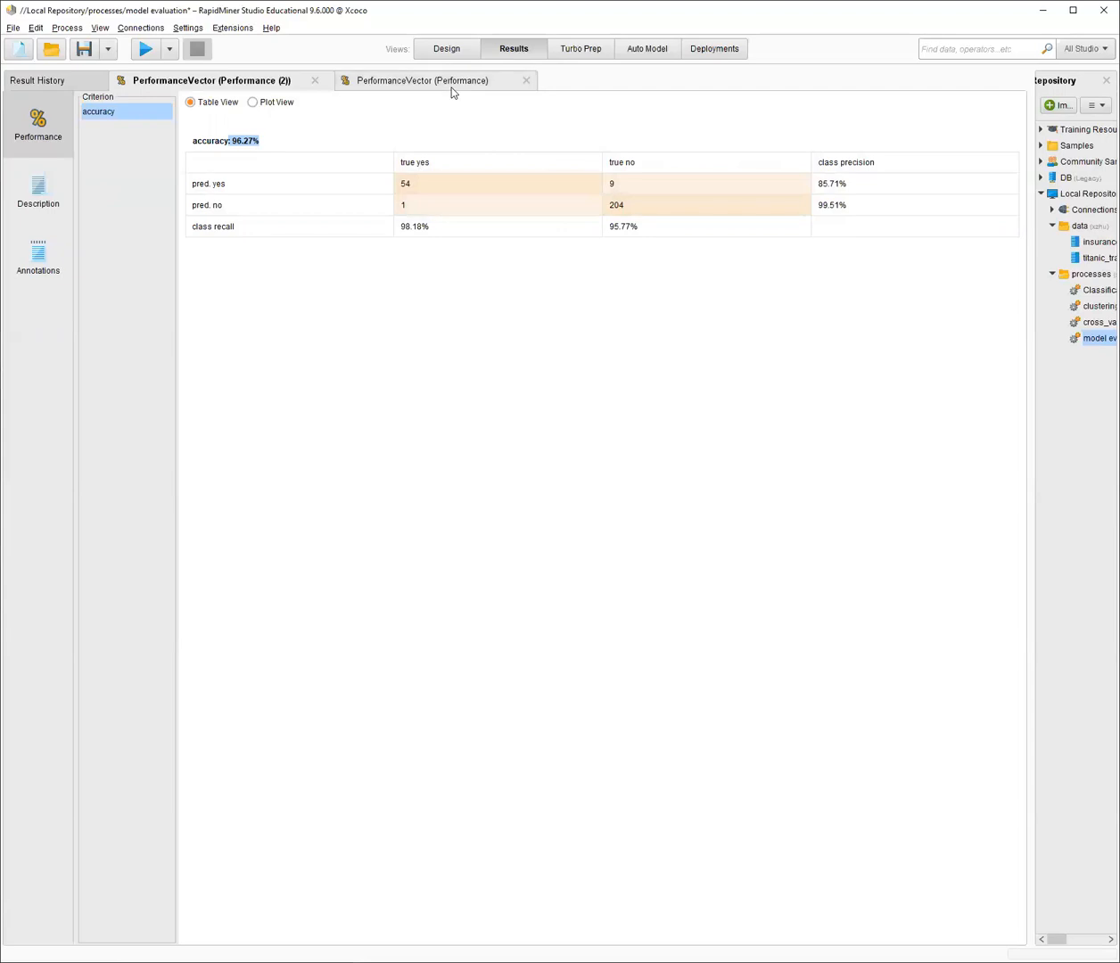
pyautogui.click(415, 81)
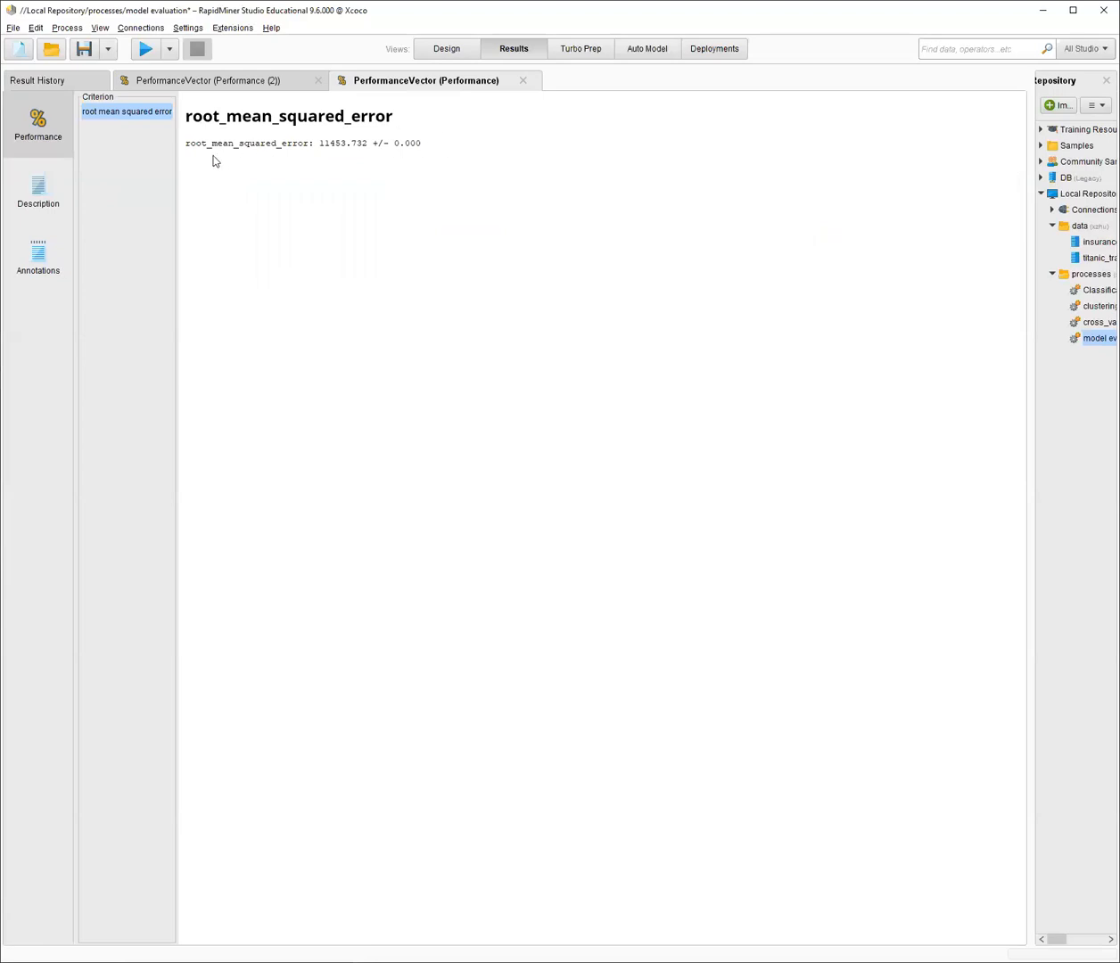
pyautogui.moveTo(413, 145); pyautogui.dragTo(367, 148)
# Return to the process design and open the cross_validation process without saving the changes to model evaluation
pyautogui.click(447, 49)
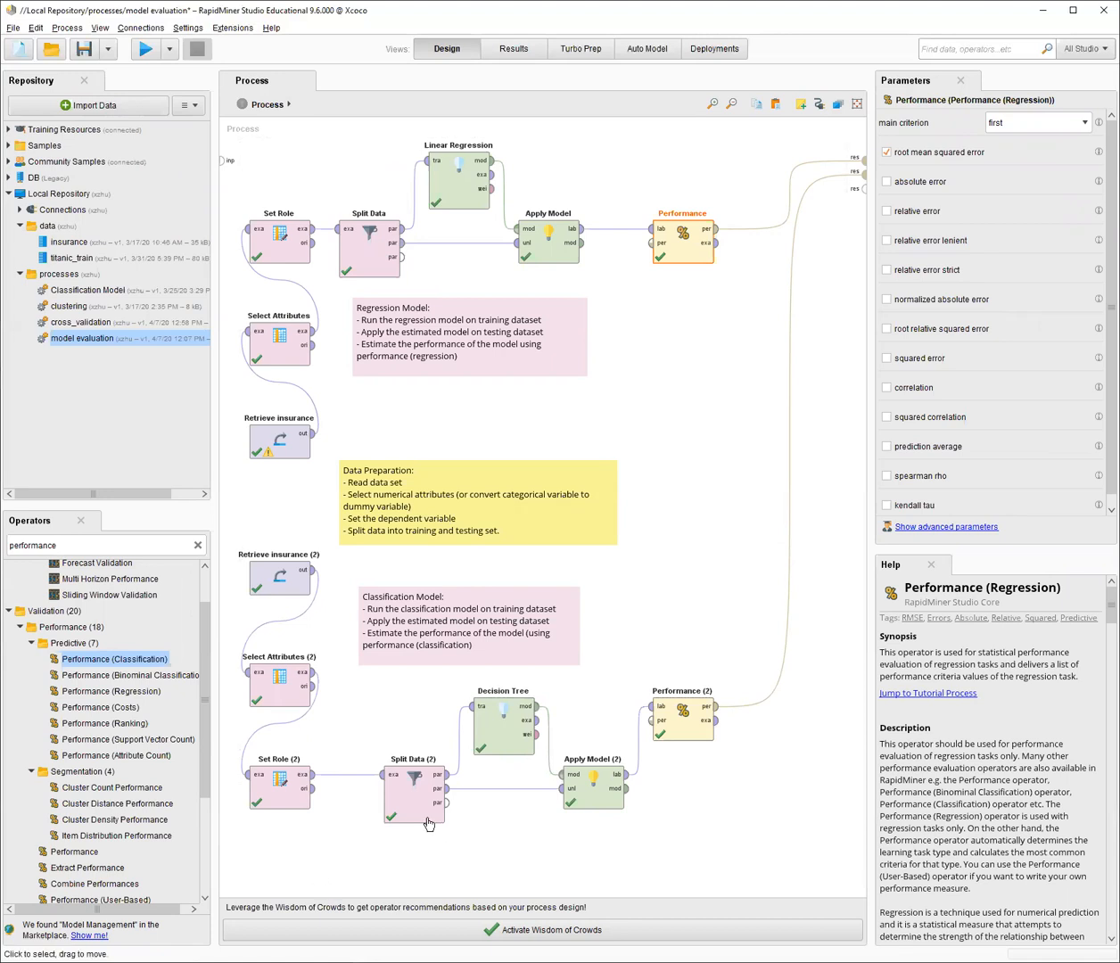
pyautogui.click(503, 749)
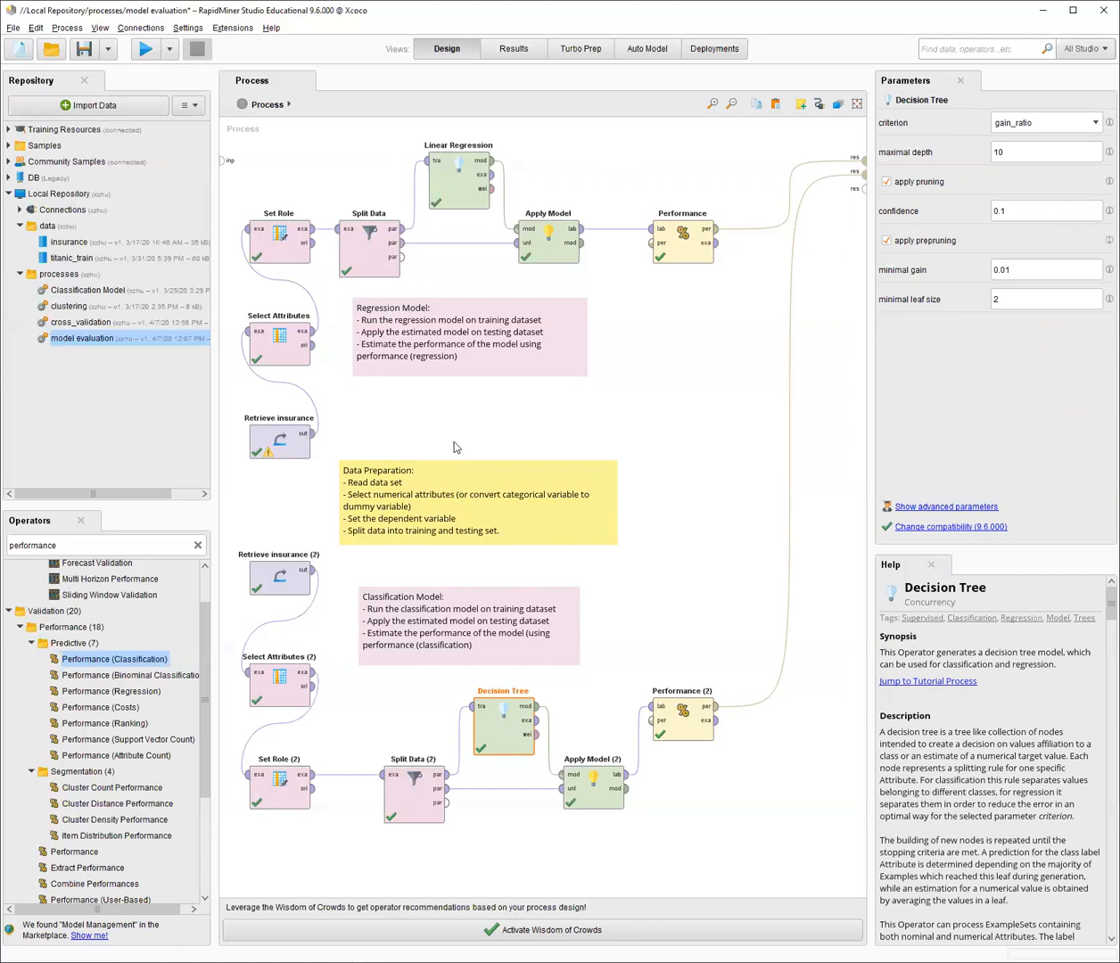
pyautogui.click(94, 326)
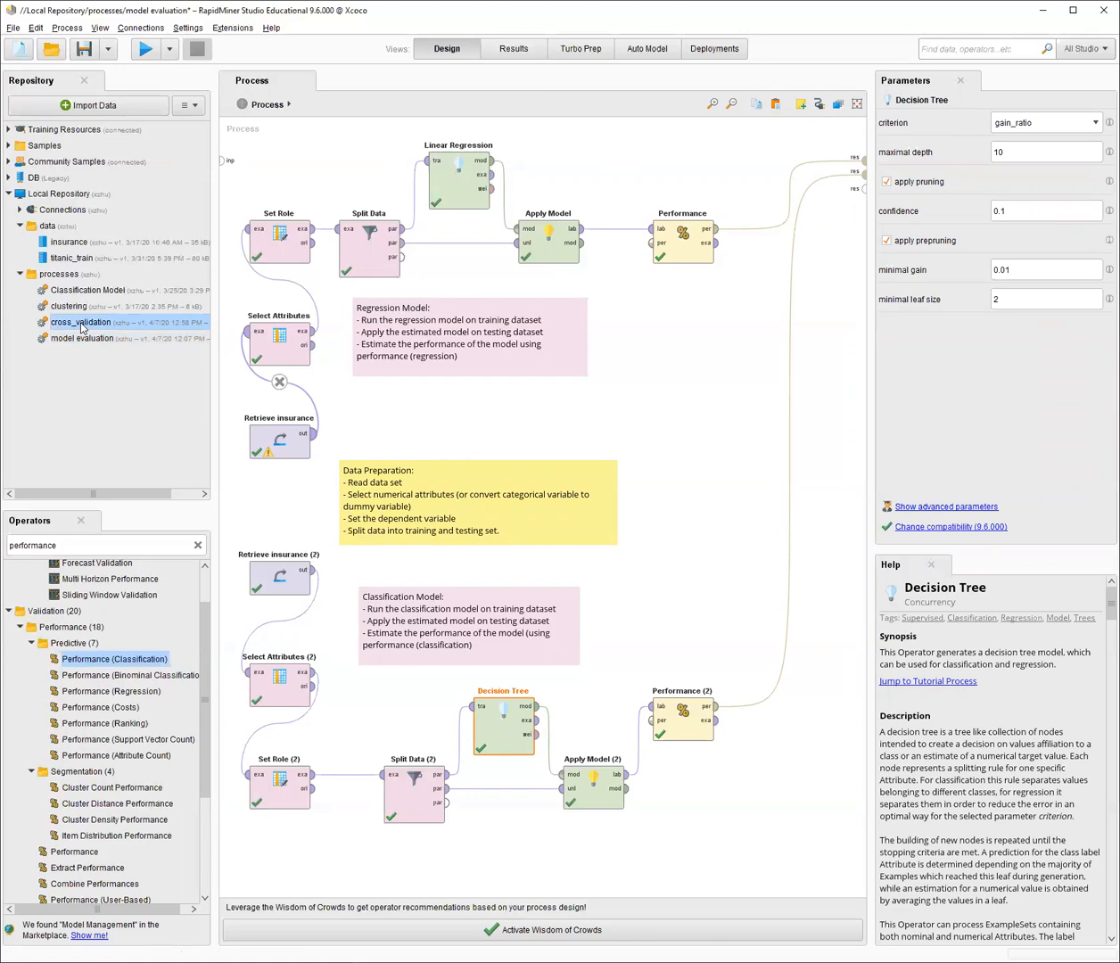
pyautogui.doubleClick(81, 327)
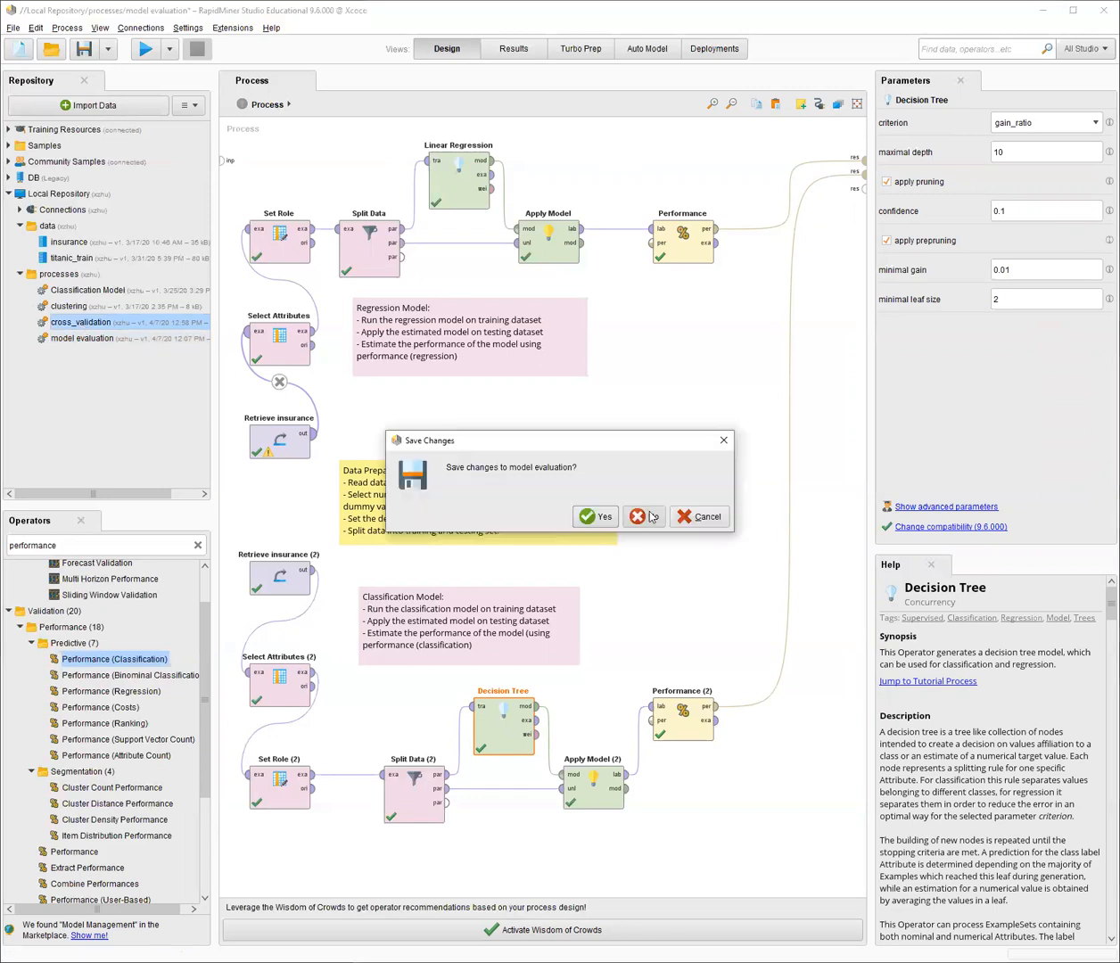
pyautogui.click(643, 516)
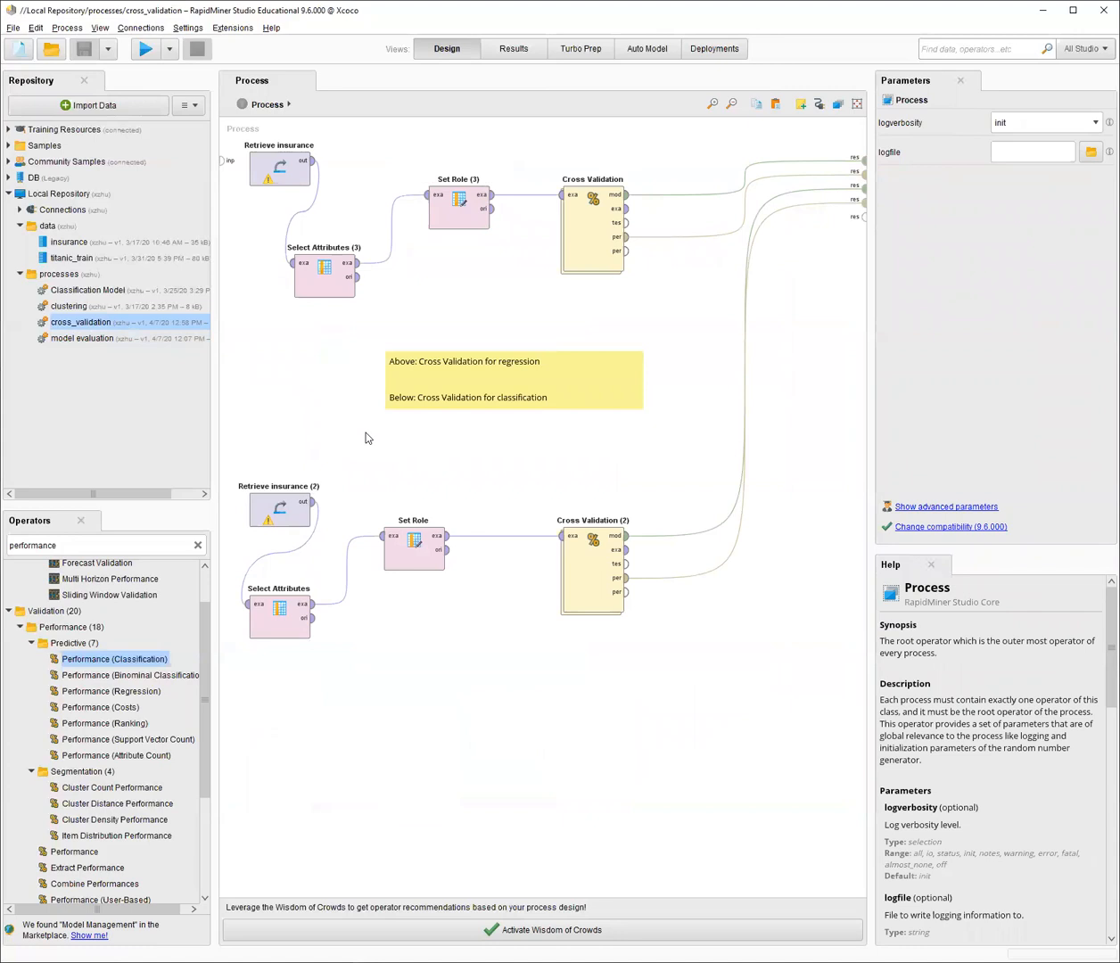
# Search the operators for "cross" and view the description of the Cross Validation operator
pyautogui.doubleClick(92, 544)
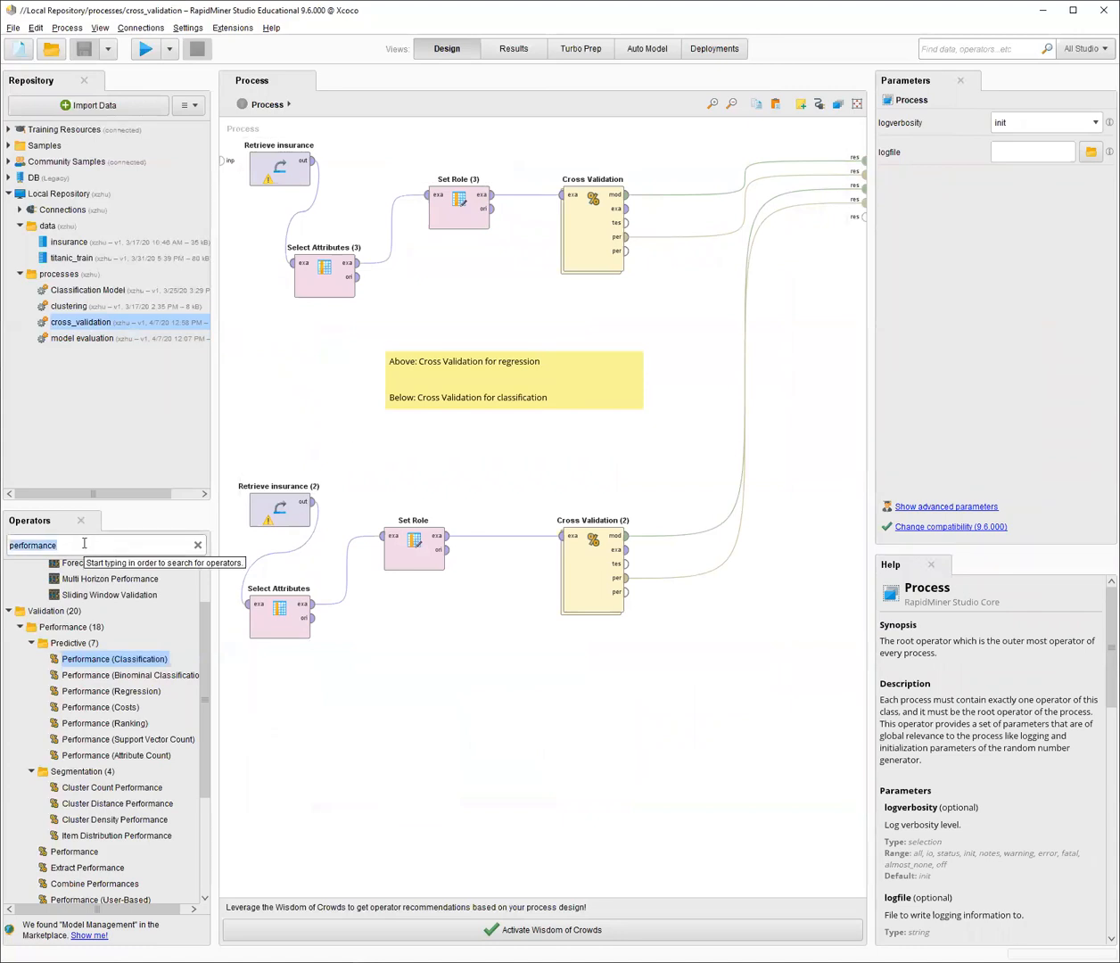
pyautogui.write('cross')
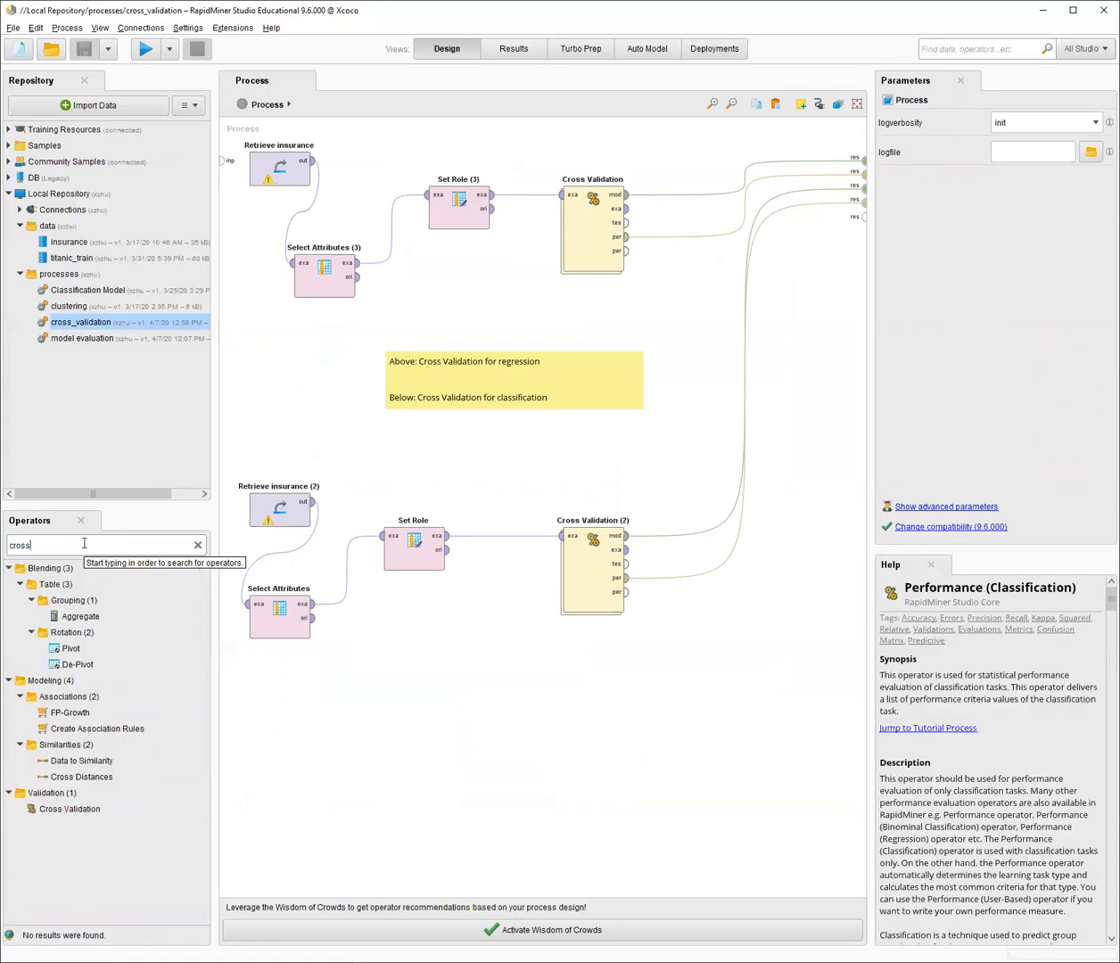
pyautogui.moveTo(70, 809); pyautogui.dragTo(52, 545)
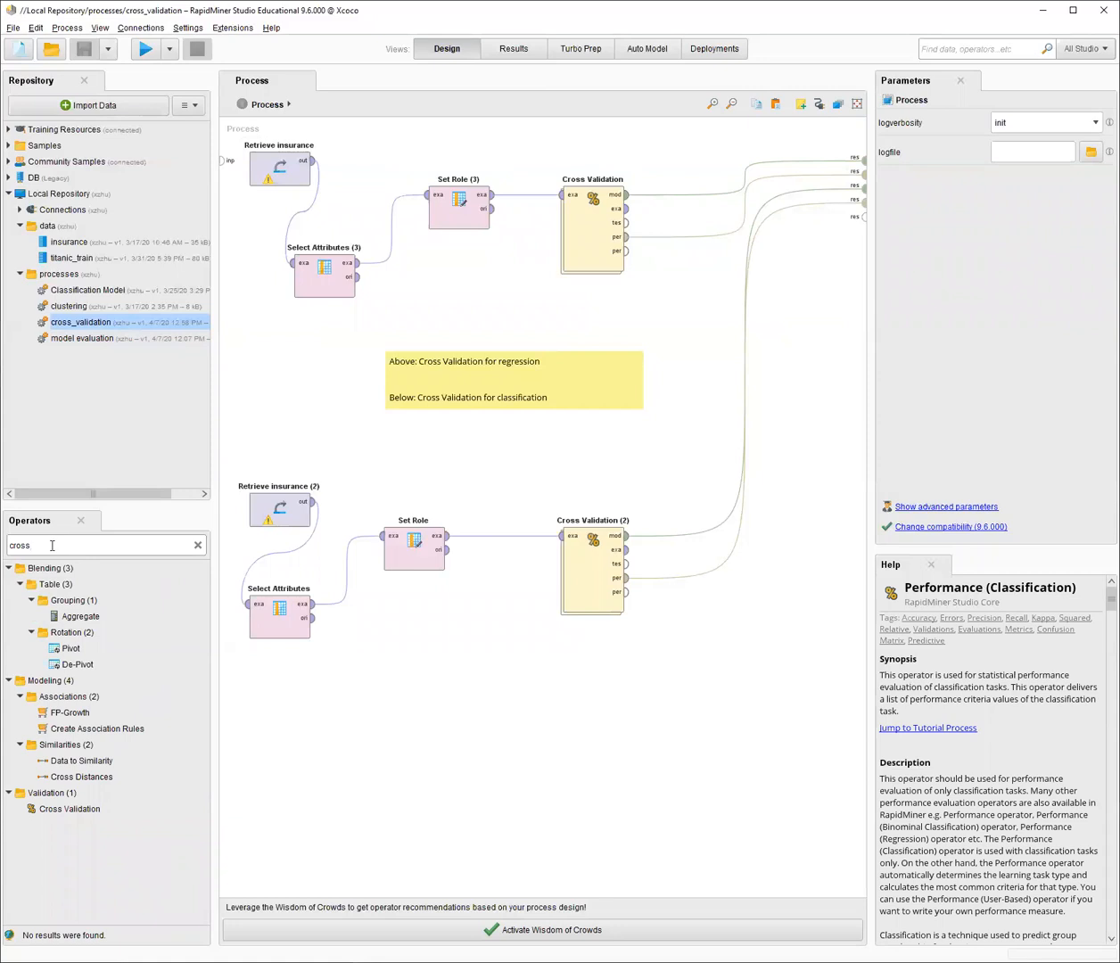
pyautogui.moveTo(91, 812)
pyautogui.mouseDown()
pyautogui.moveTo(32, 820)
pyautogui.moveTo(75, 814)
pyautogui.moveTo(47, 778)
pyautogui.moveTo(99, 780)
pyautogui.moveTo(113, 800)
pyautogui.moveTo(45, 805)
pyautogui.moveTo(80, 812)
pyautogui.mouseUp()
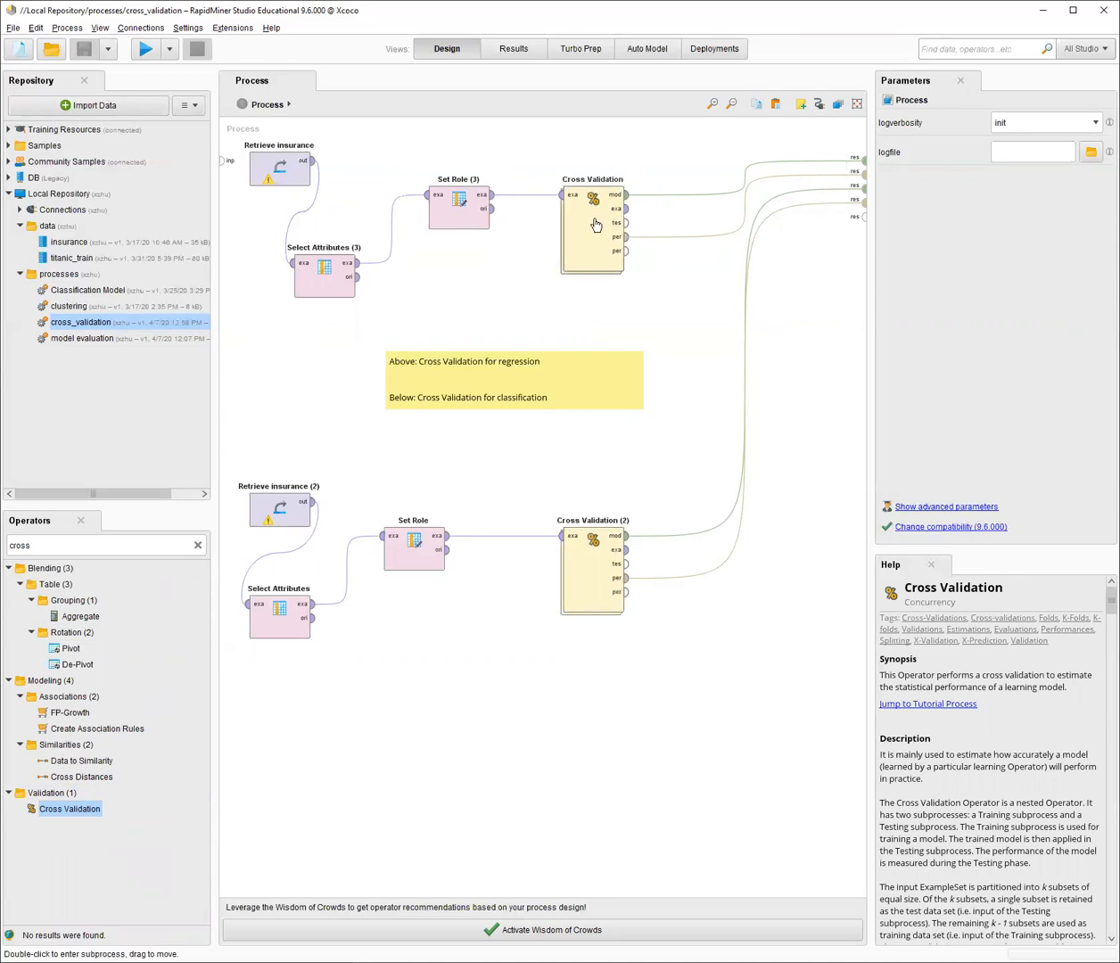
# Examine the parameters of the Set Role (3) and Cross Validation operators in the regression branch
pyautogui.click(609, 271)
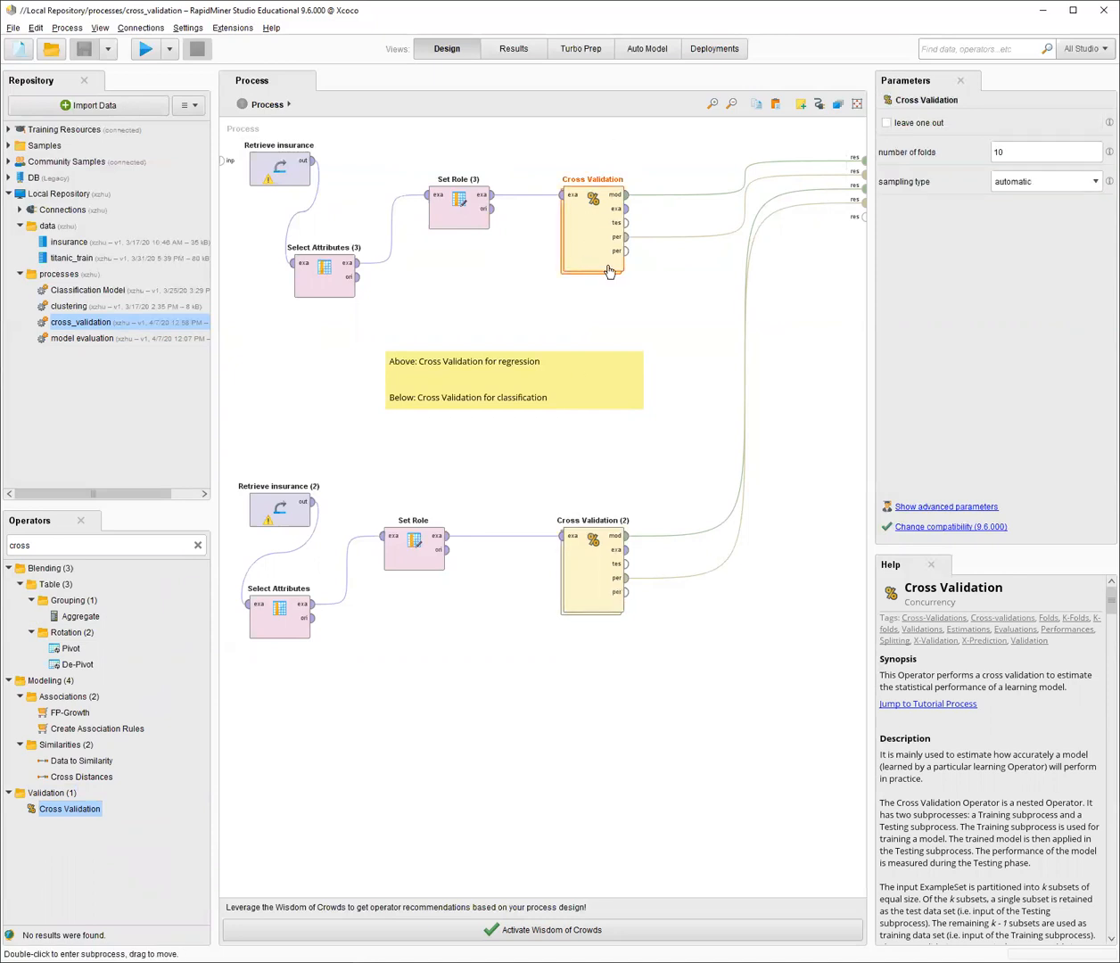
pyautogui.click(466, 225)
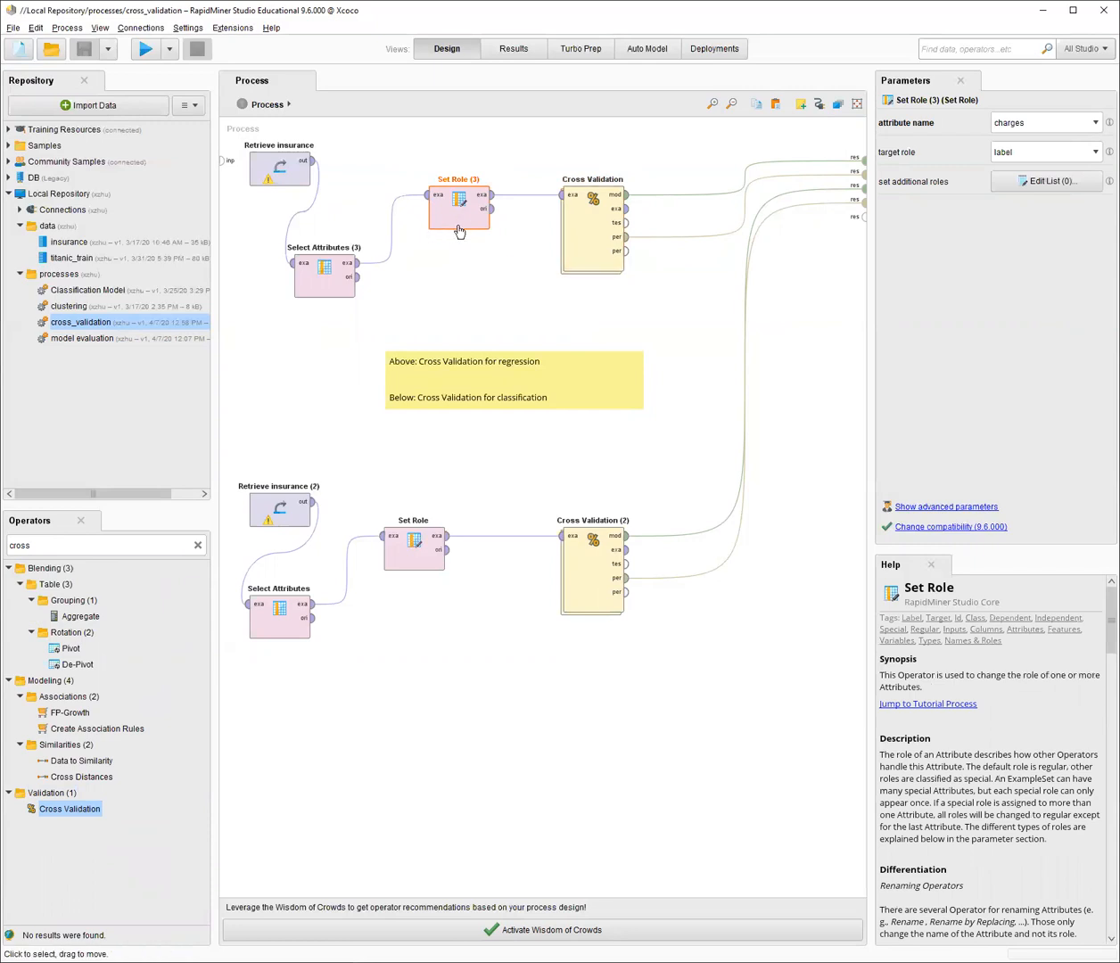
pyautogui.click(569, 243)
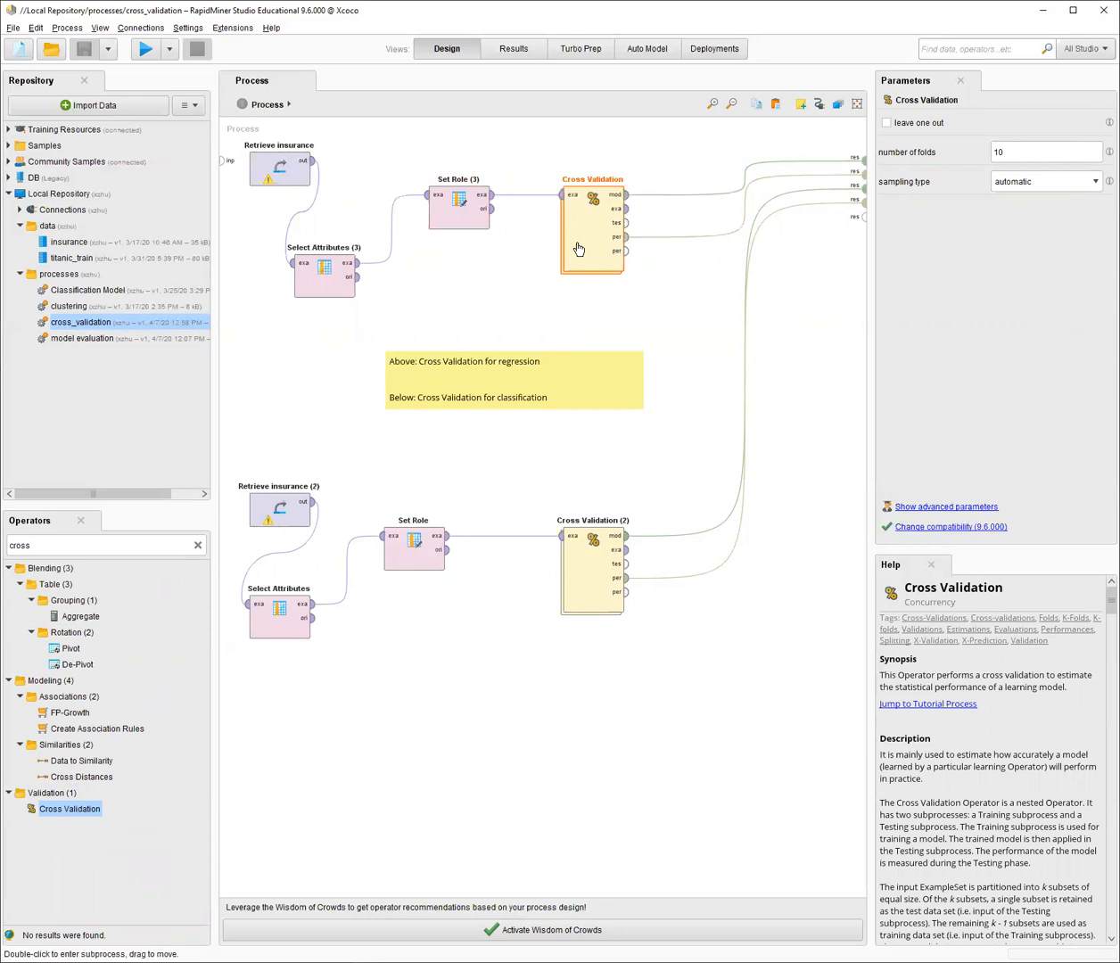
pyautogui.click(501, 250)
pyautogui.click(563, 251)
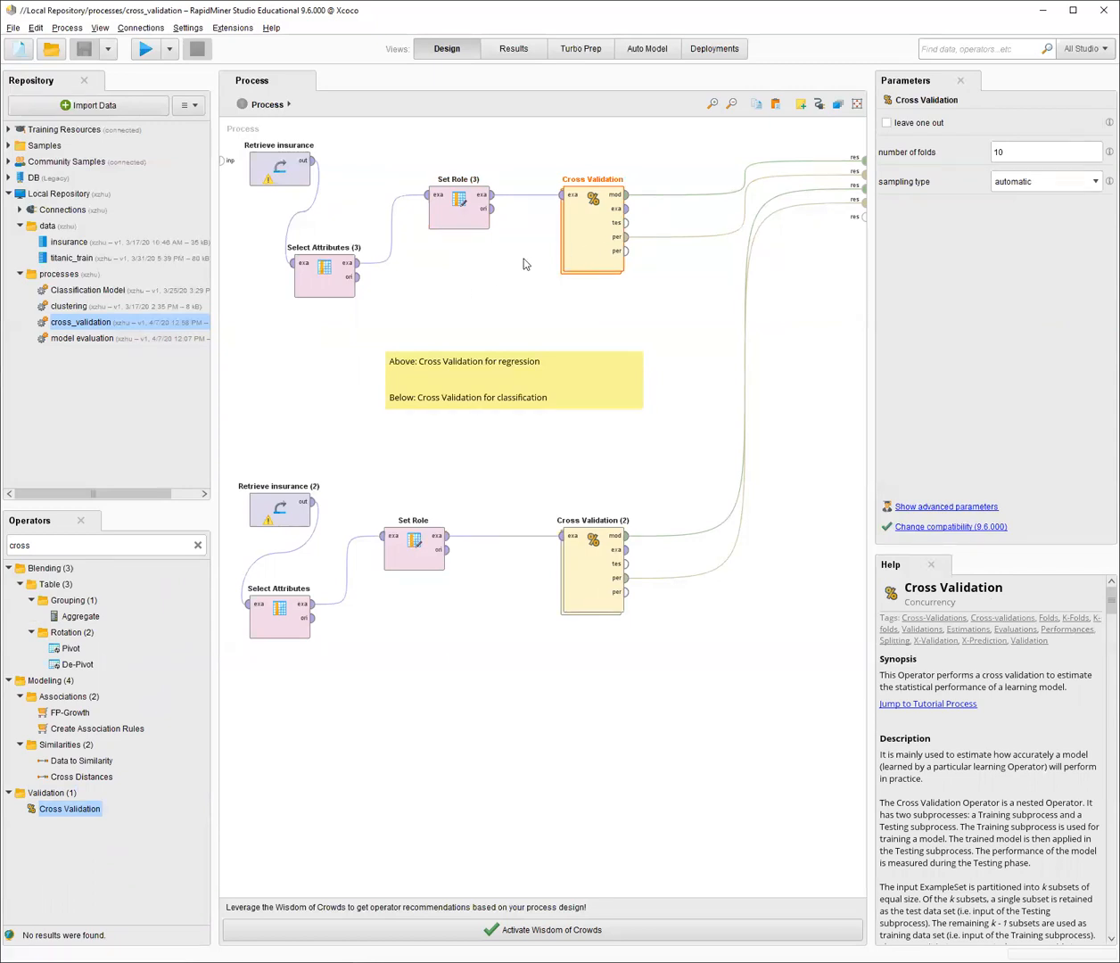
pyautogui.click(450, 225)
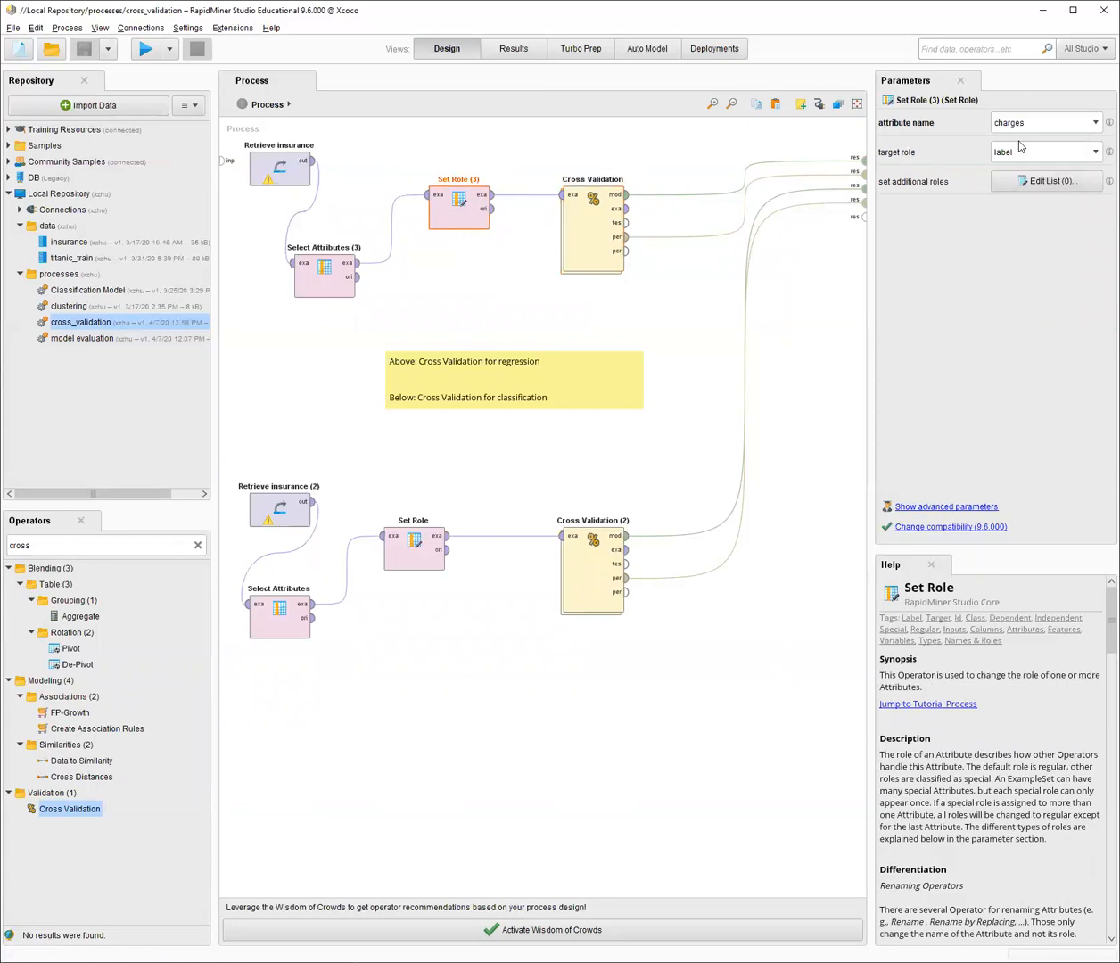
pyautogui.click(596, 237)
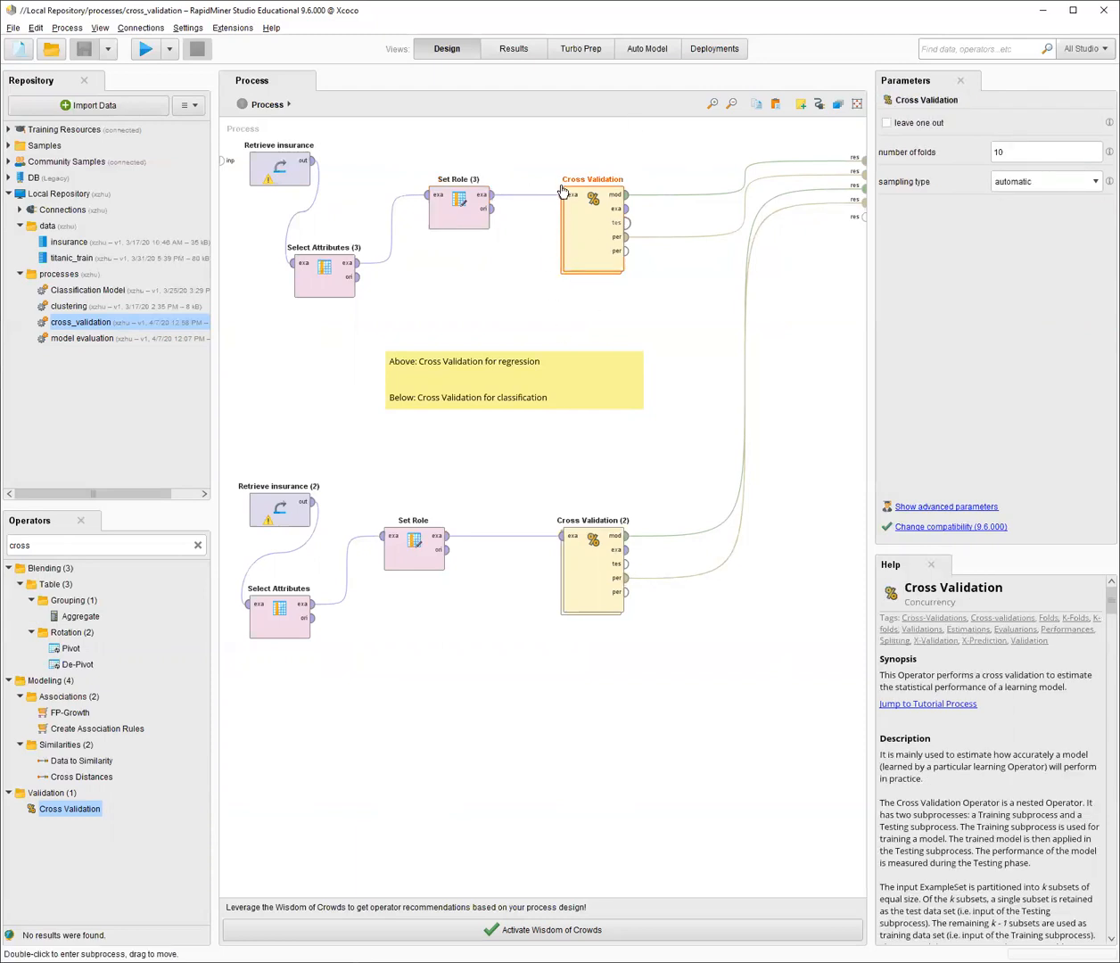
# View the training and testing subprocesses inside the regression Cross Validation operator and return to the main process
pyautogui.doubleClick(588, 236)
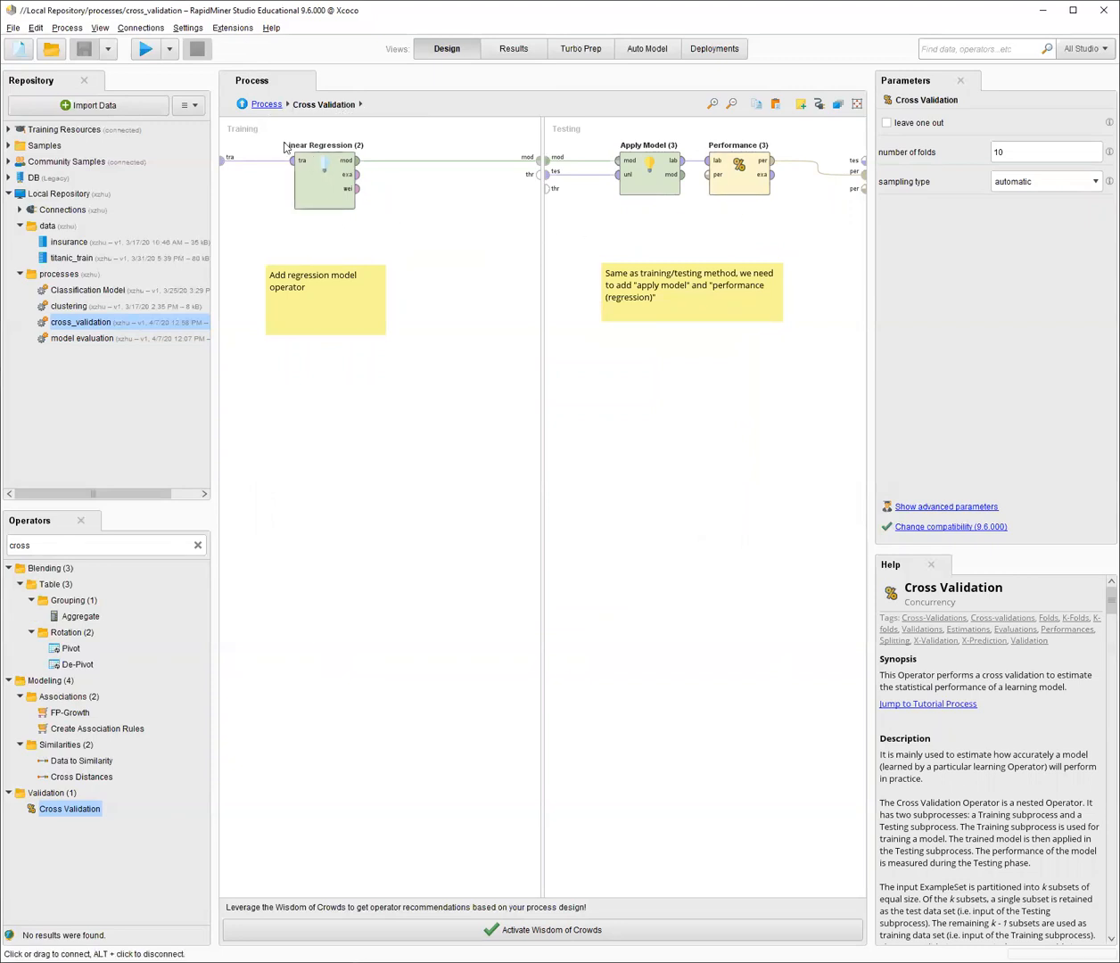
pyautogui.click(264, 106)
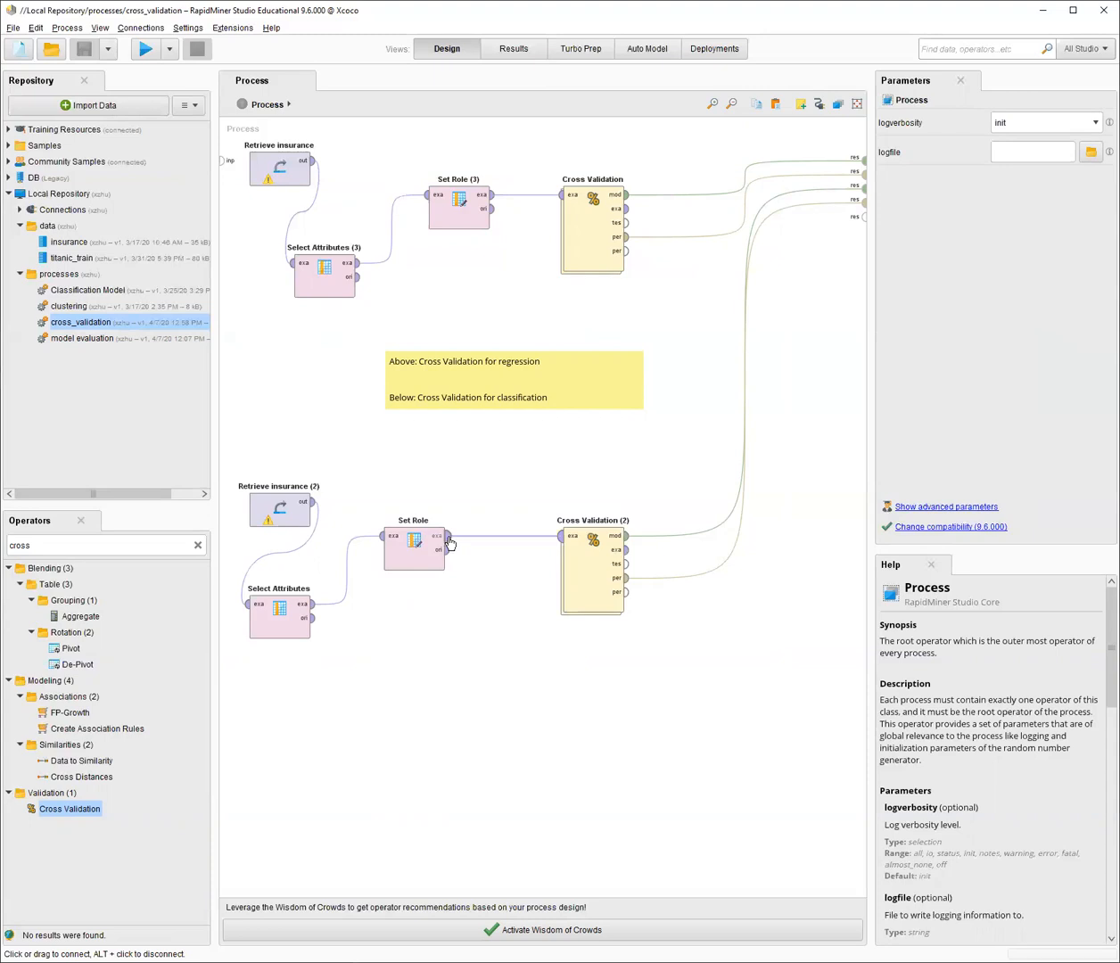
pyautogui.moveTo(448, 542)
pyautogui.mouseDown()
pyautogui.moveTo(500, 530)
pyautogui.moveTo(563, 537)
pyautogui.mouseUp()
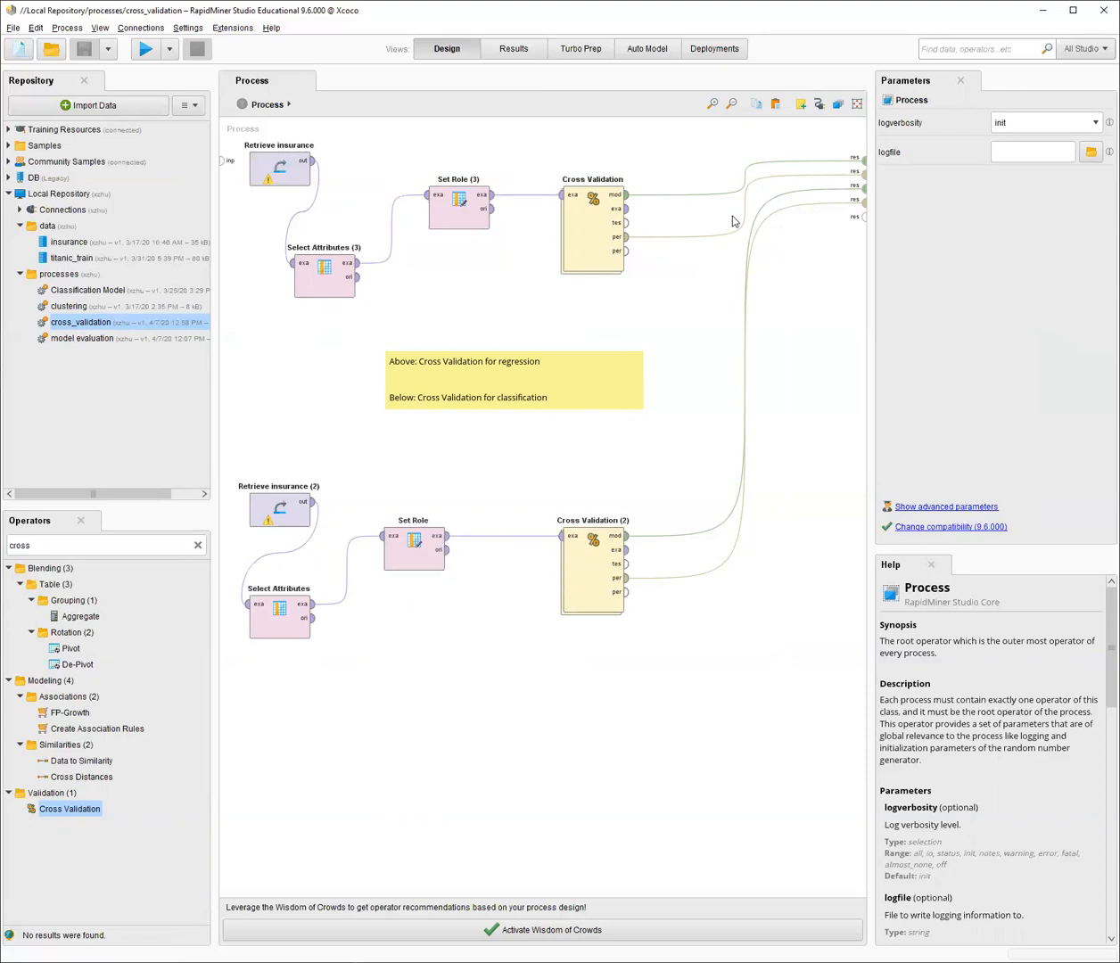
# Examine the Linear Regression (2), Apply Model (3) and Performance (3) operators nested inside the regression branch's Cross Validation operator
pyautogui.click(587, 250)
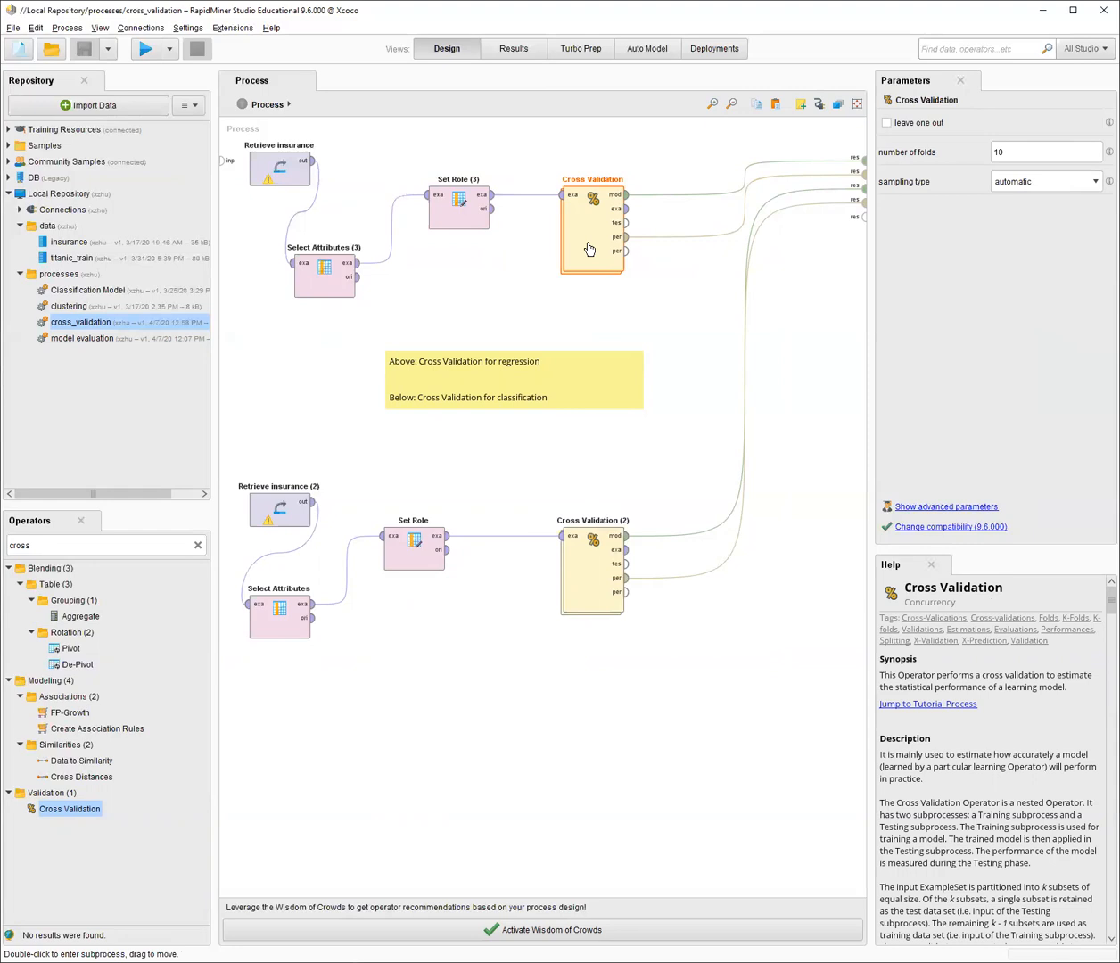
pyautogui.doubleClick(588, 248)
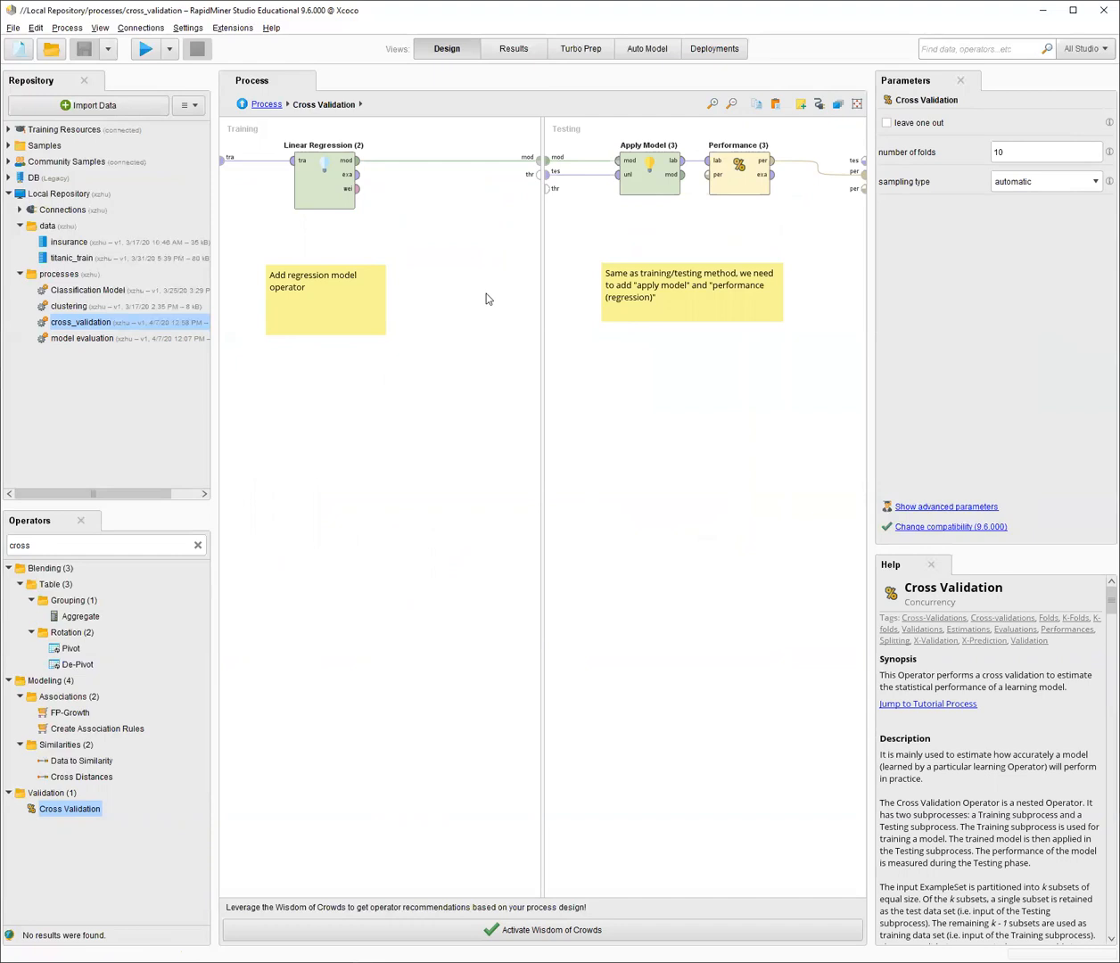
pyautogui.click(317, 197)
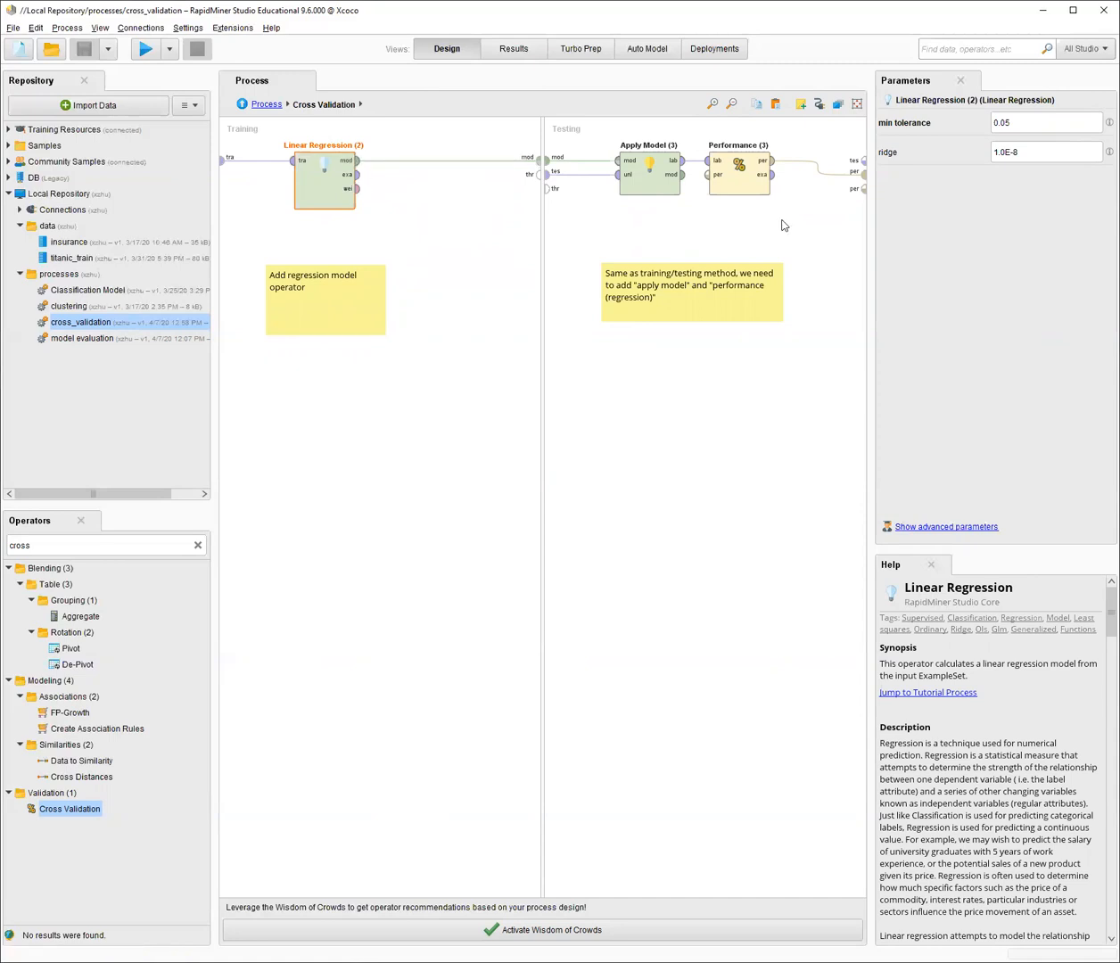
pyautogui.click(649, 182)
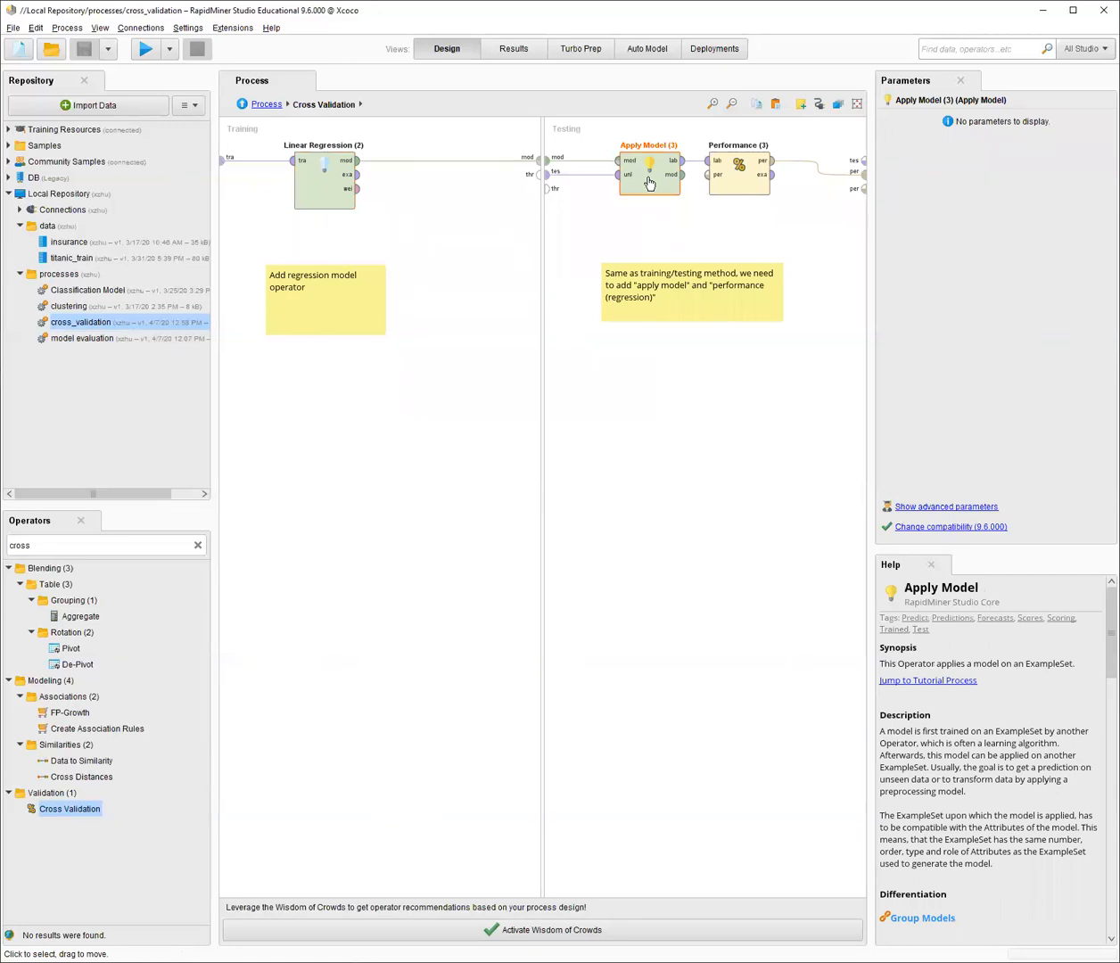
pyautogui.click(737, 180)
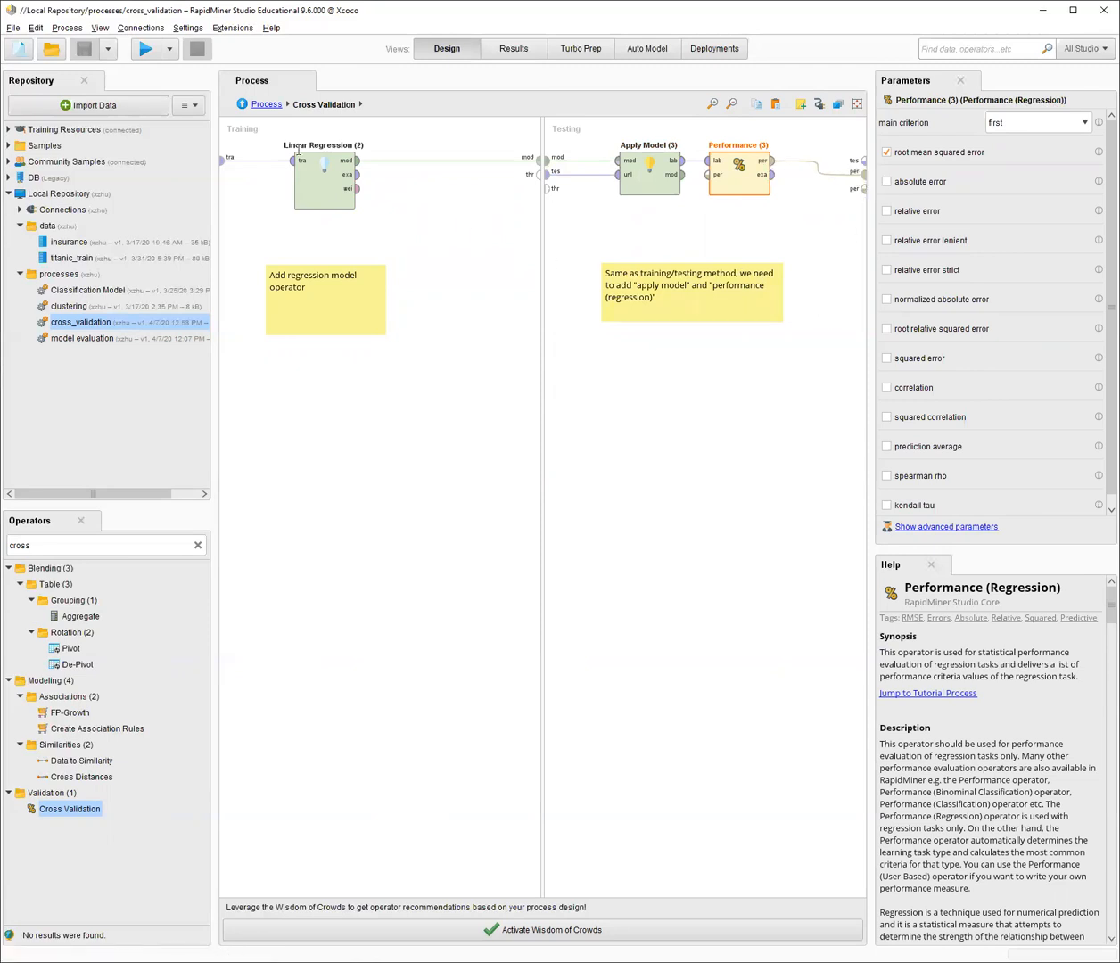
pyautogui.click(264, 104)
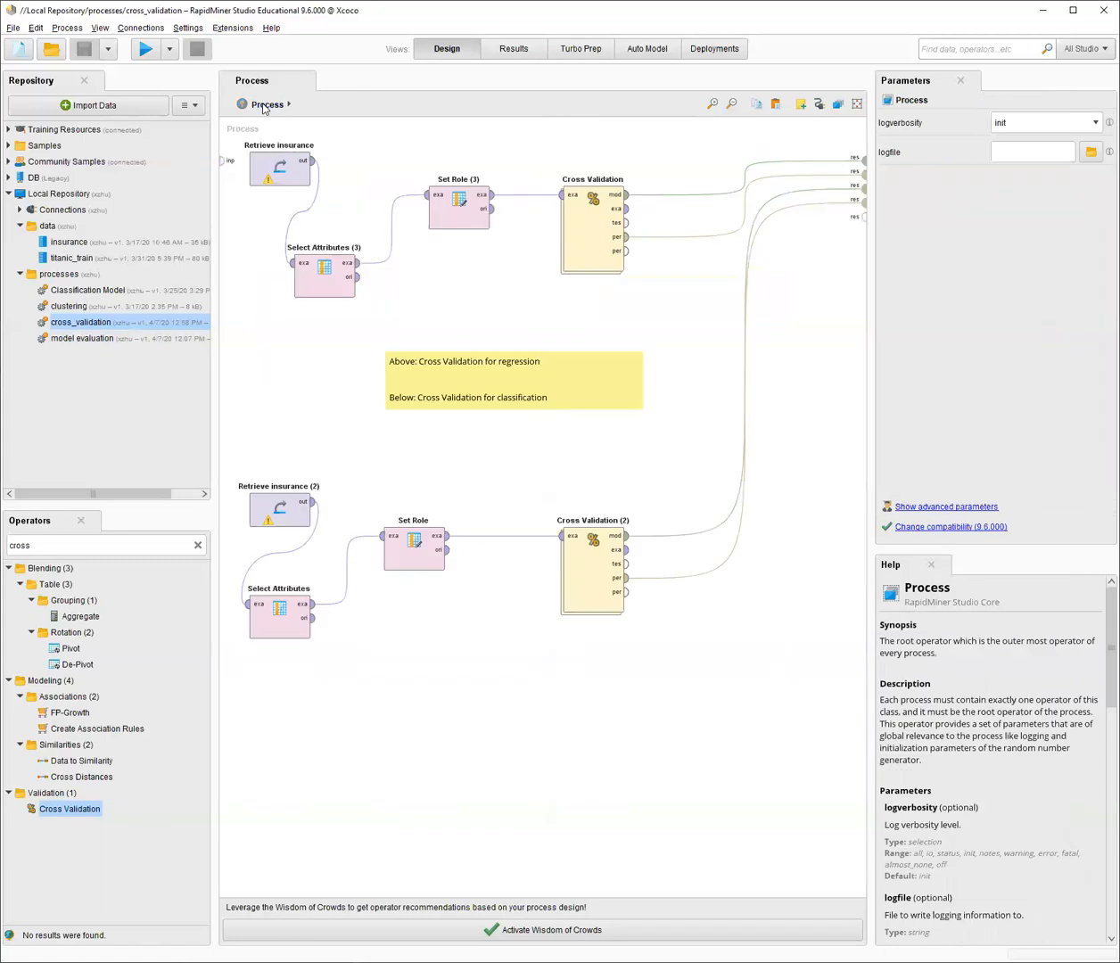
# Inside Cross Validation (2), move the Decision Tree operator slightly up and to the right, and view the criteria of the Performance operator
pyautogui.doubleClick(586, 580)
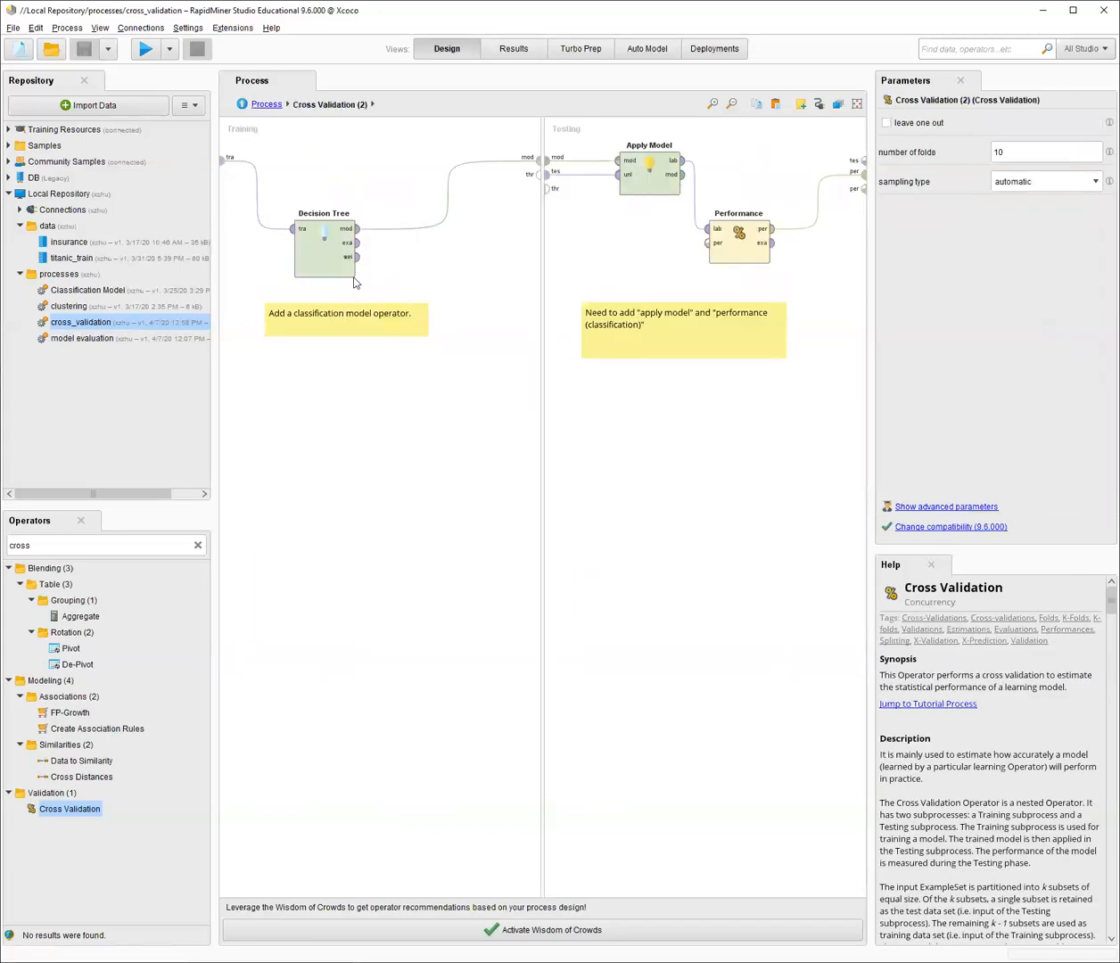
pyautogui.moveTo(299, 268); pyautogui.dragTo(344, 234)
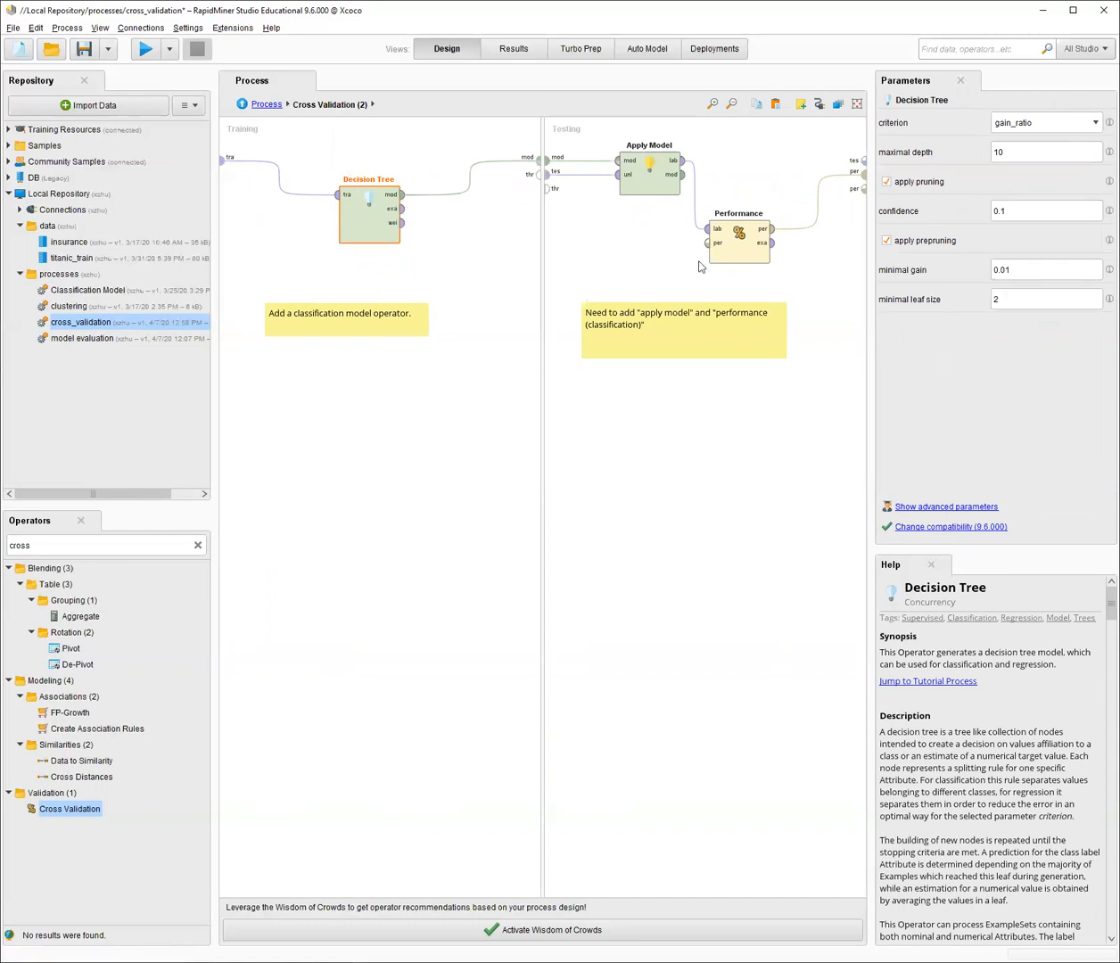
pyautogui.click(737, 244)
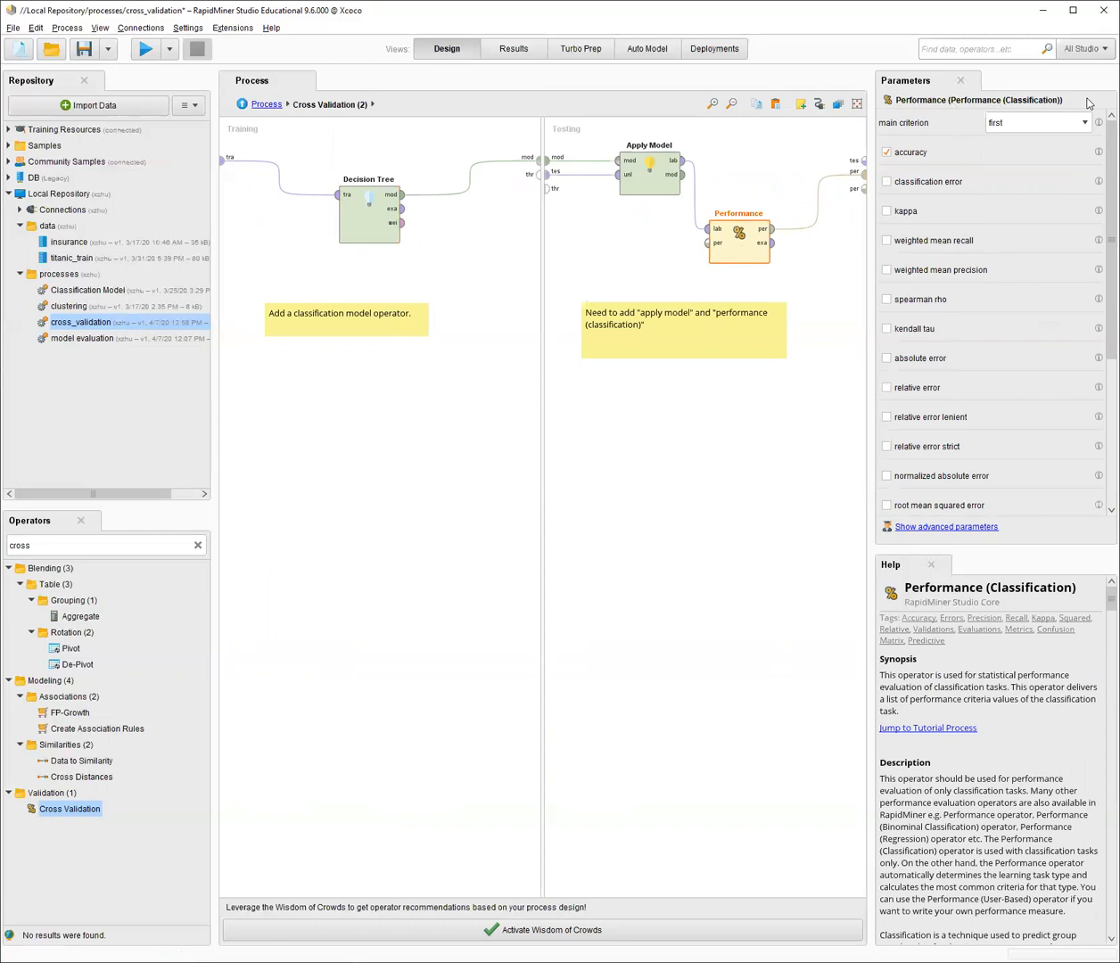
pyautogui.click(266, 105)
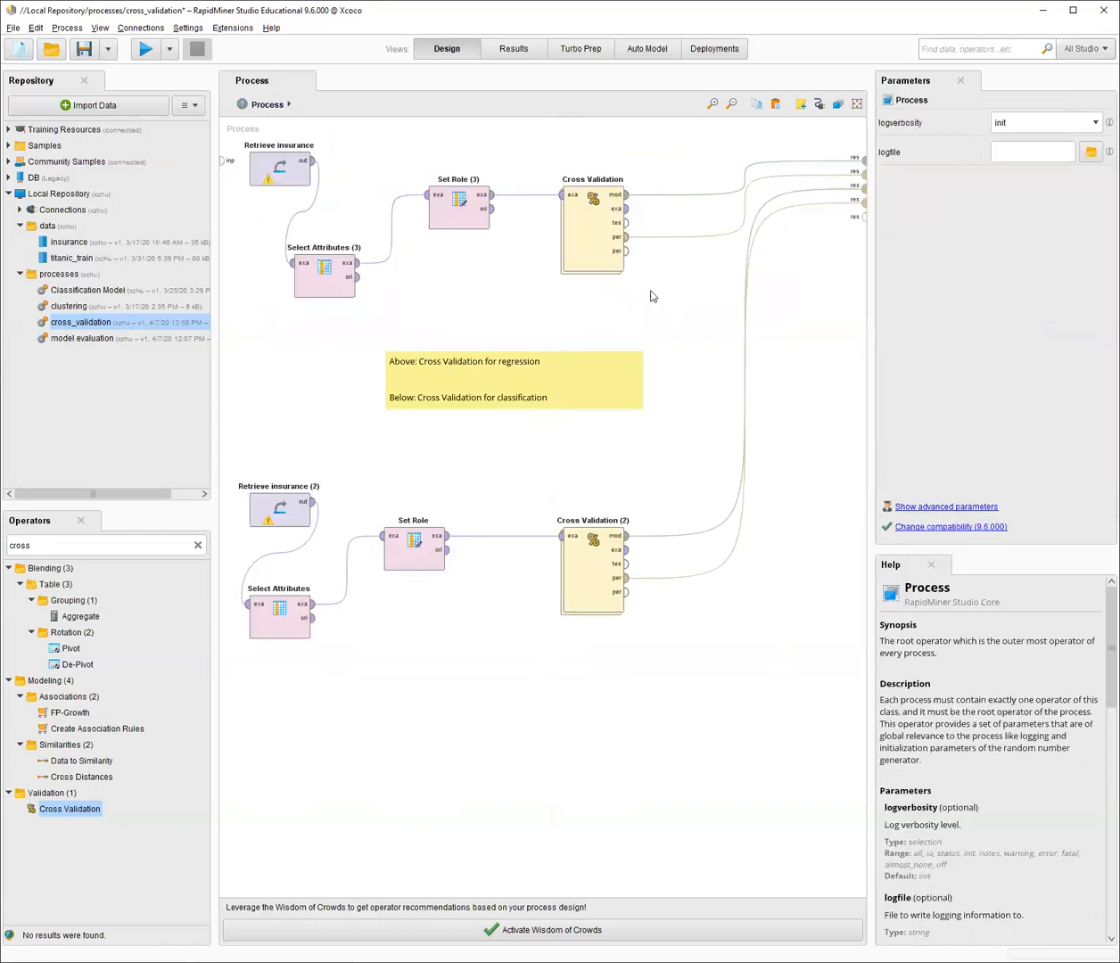
# View the number of folds in the regression Cross Validation operator and switch its leave one out option on and back off
pyautogui.click(590, 238)
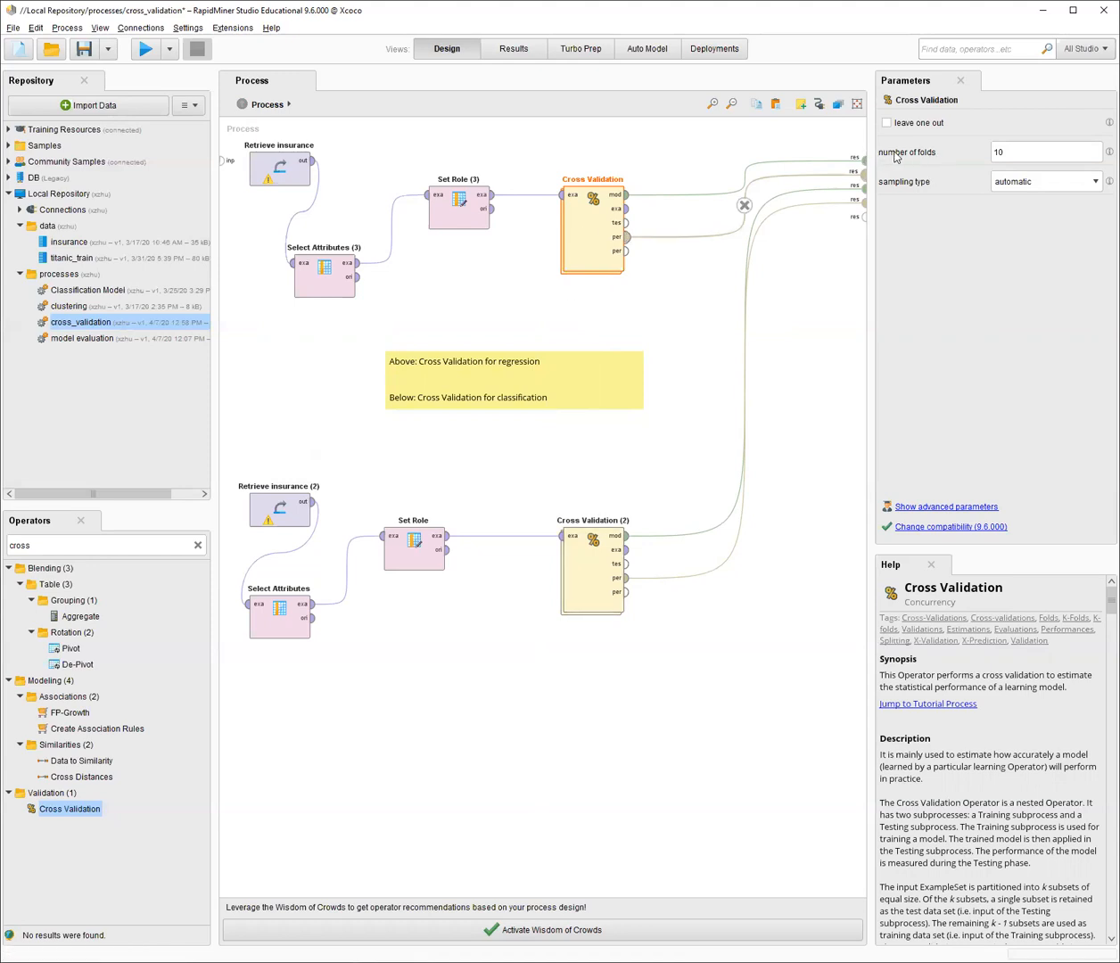
pyautogui.click(1034, 151)
pyautogui.click(894, 124)
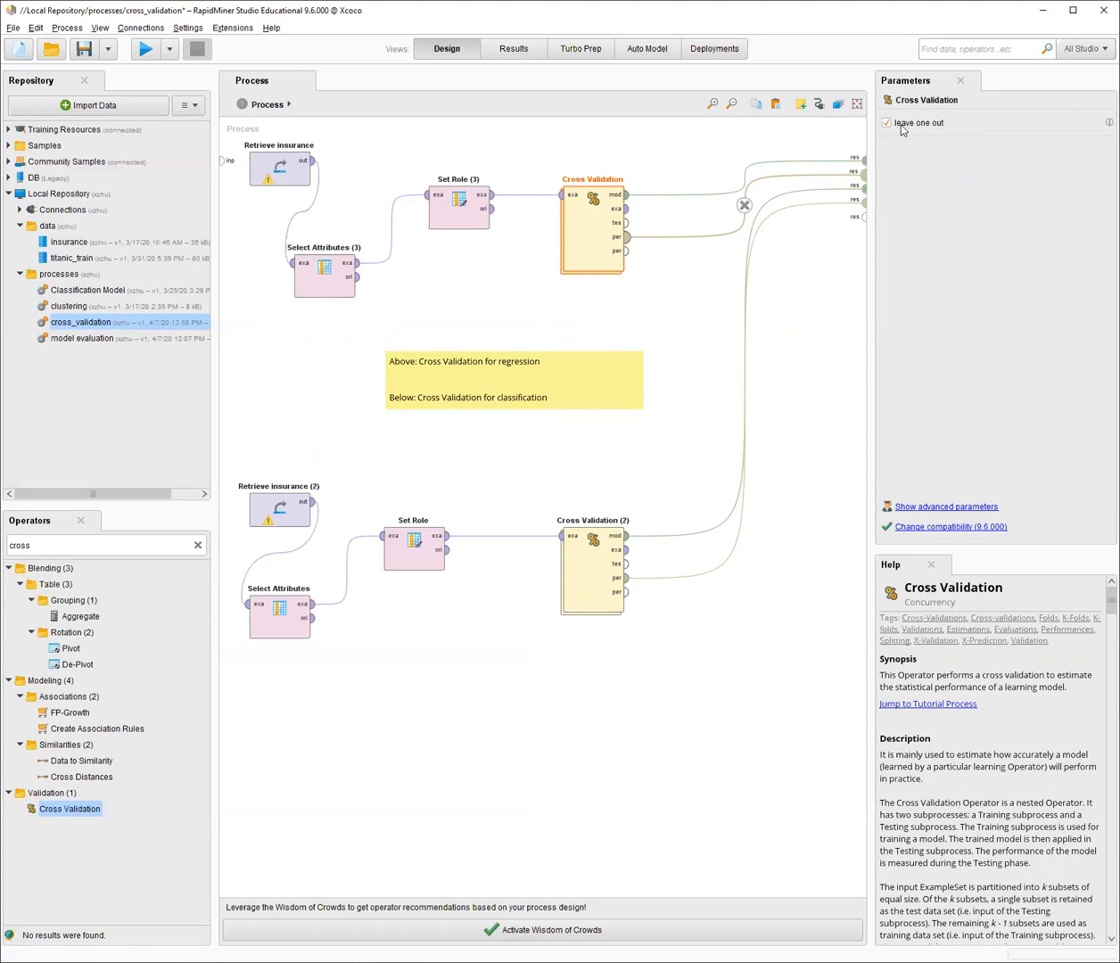
pyautogui.click(887, 123)
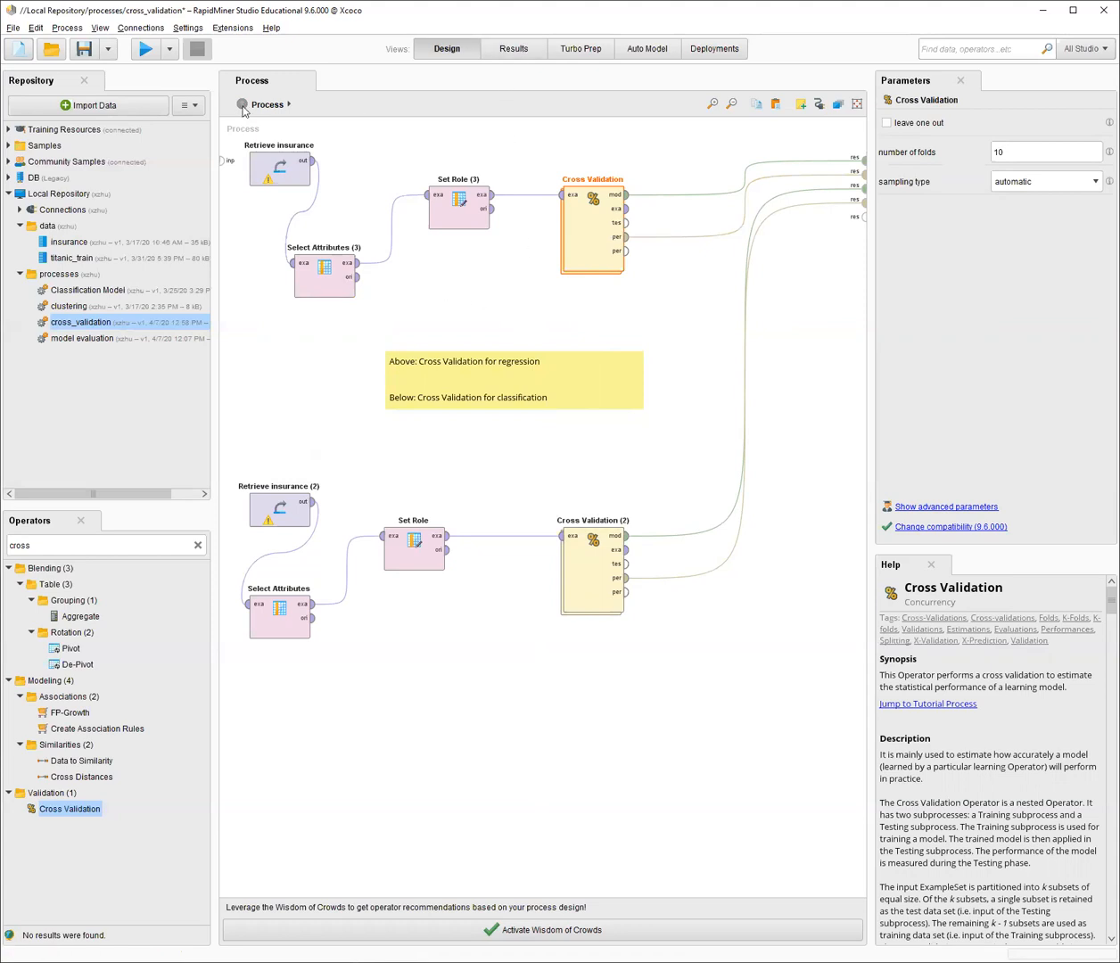
# Run the cross_validation process and examine the accuracy of the classification model
pyautogui.click(144, 50)
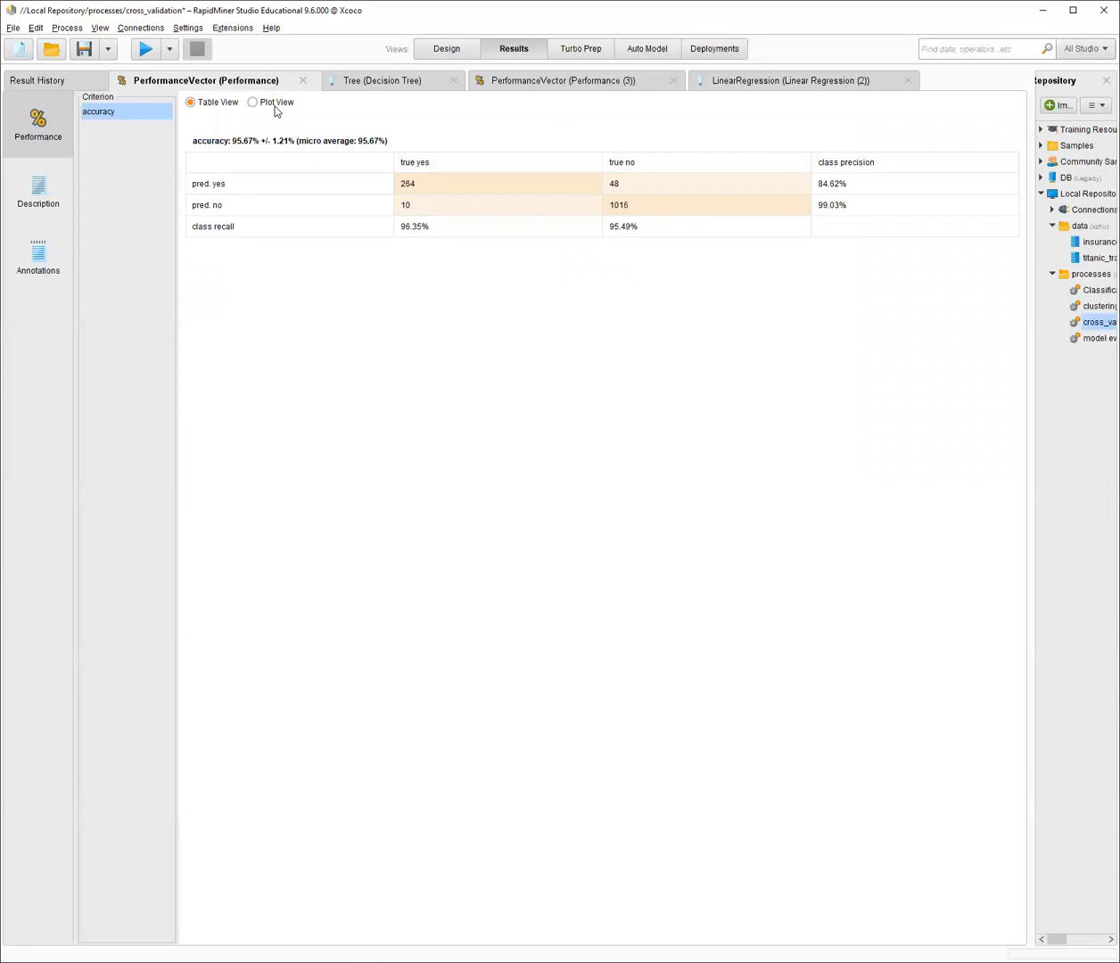
pyautogui.moveTo(192, 141); pyautogui.dragTo(436, 143)
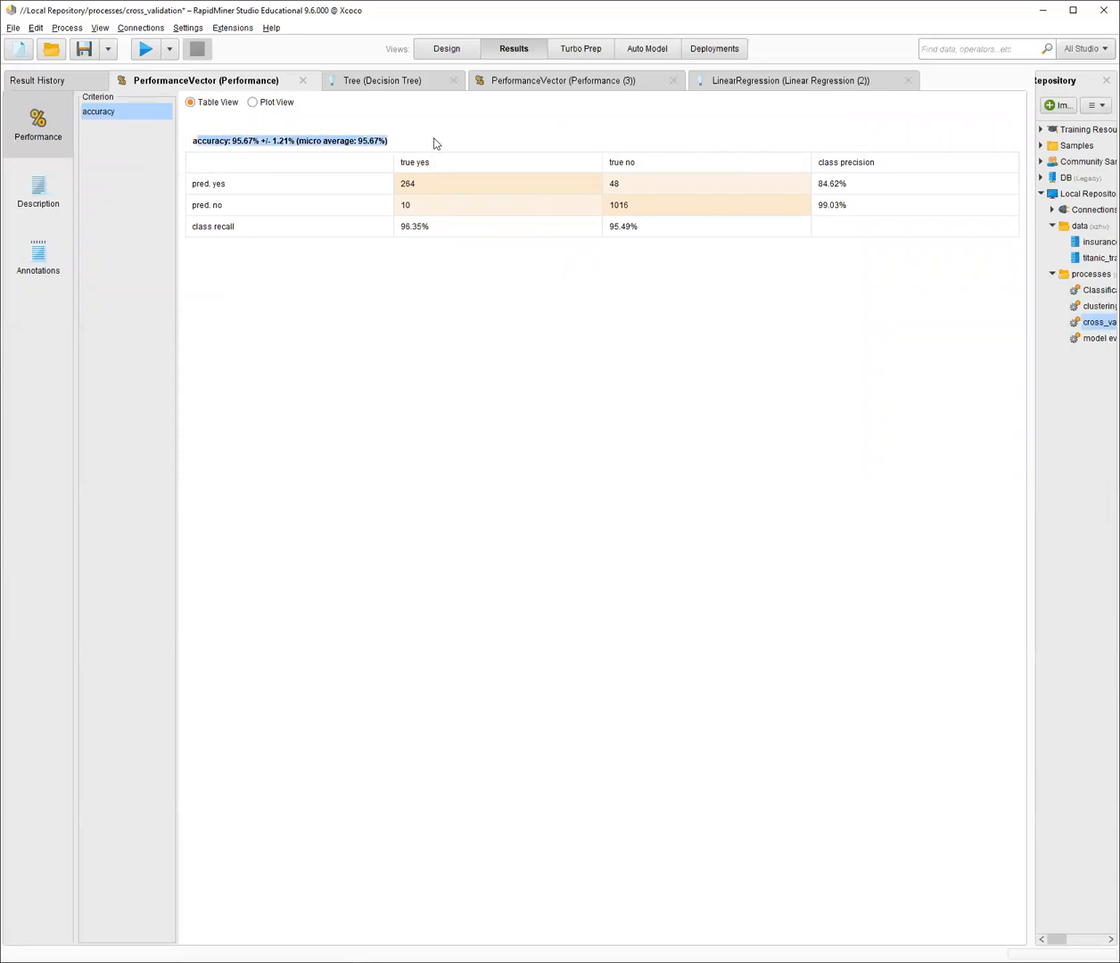
# View the regression model's root mean squared error, and highlight the plus/minus deviation of the classification model's accuracy
pyautogui.click(419, 144)
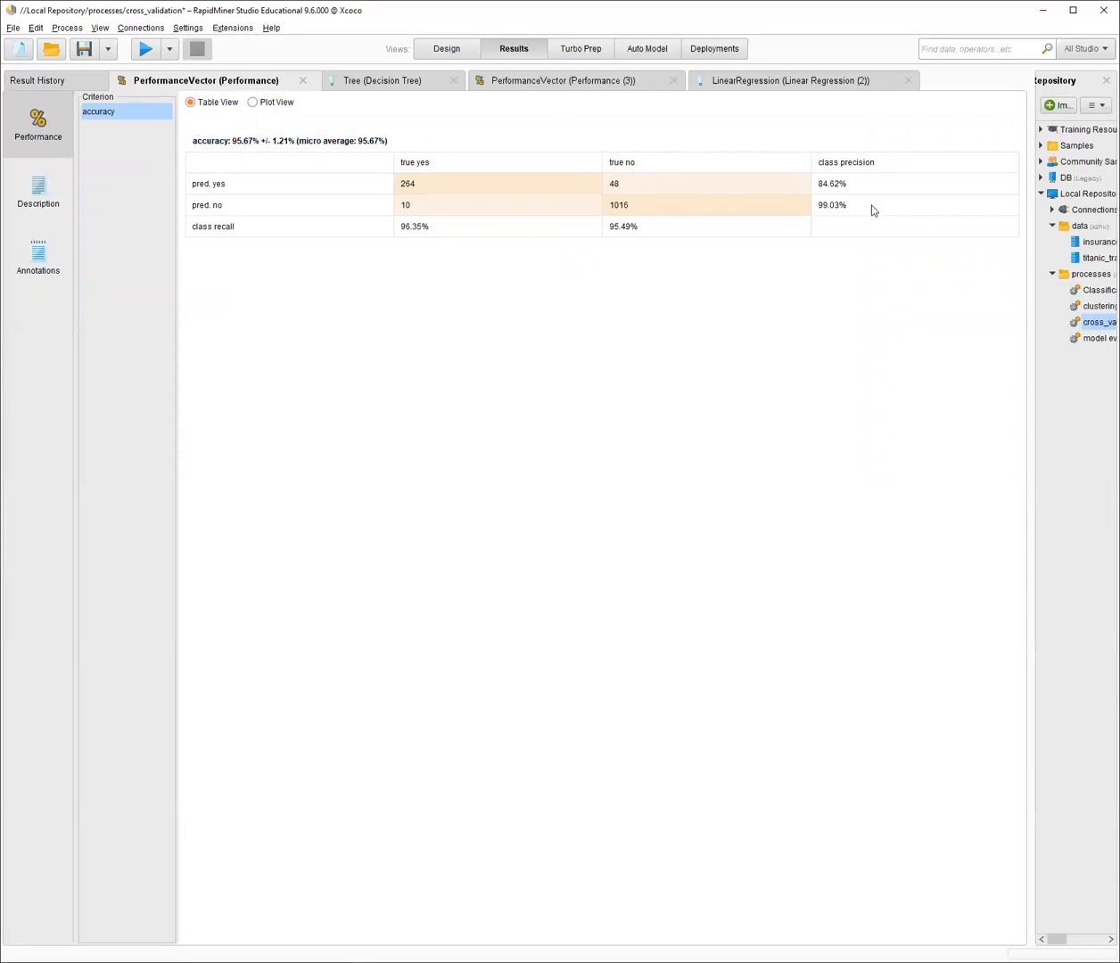
pyautogui.click(577, 82)
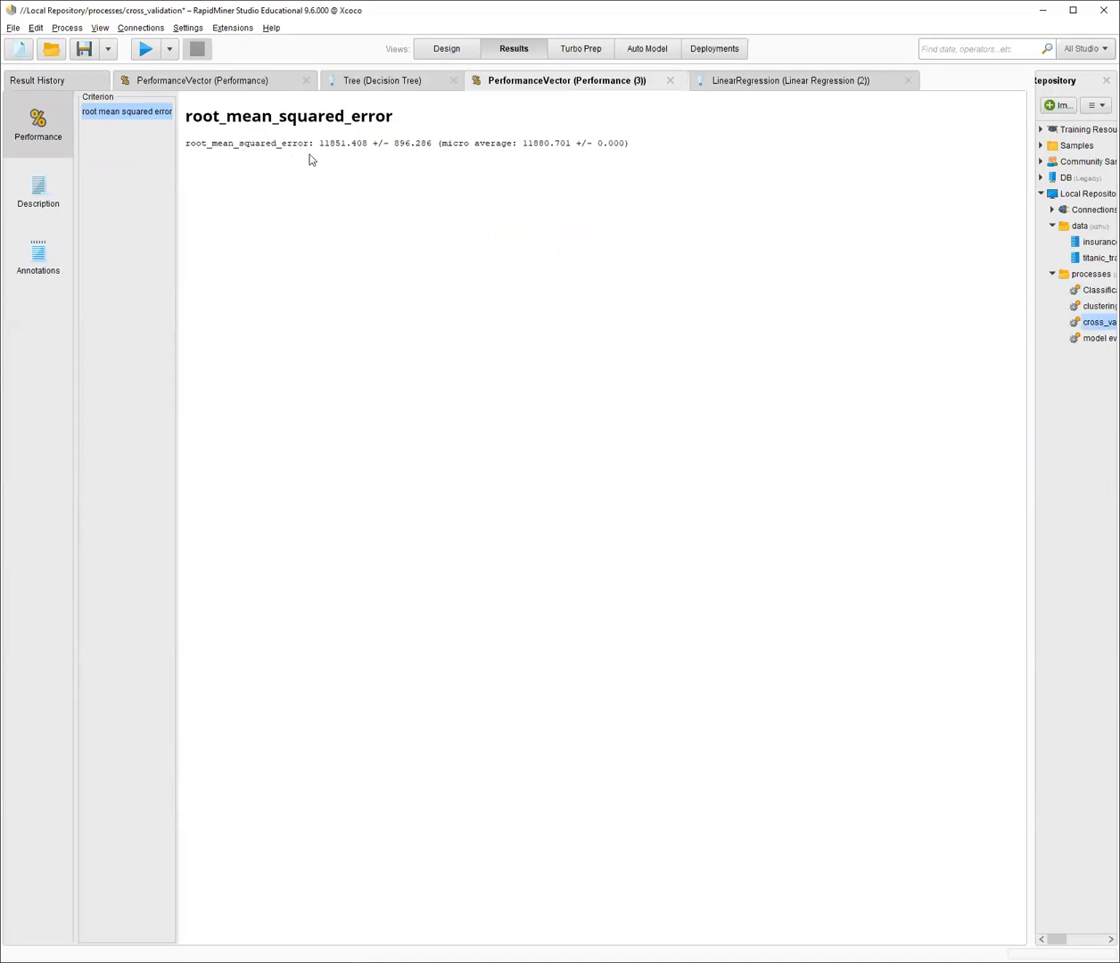
pyautogui.click(234, 84)
pyautogui.moveTo(269, 144); pyautogui.dragTo(295, 145)
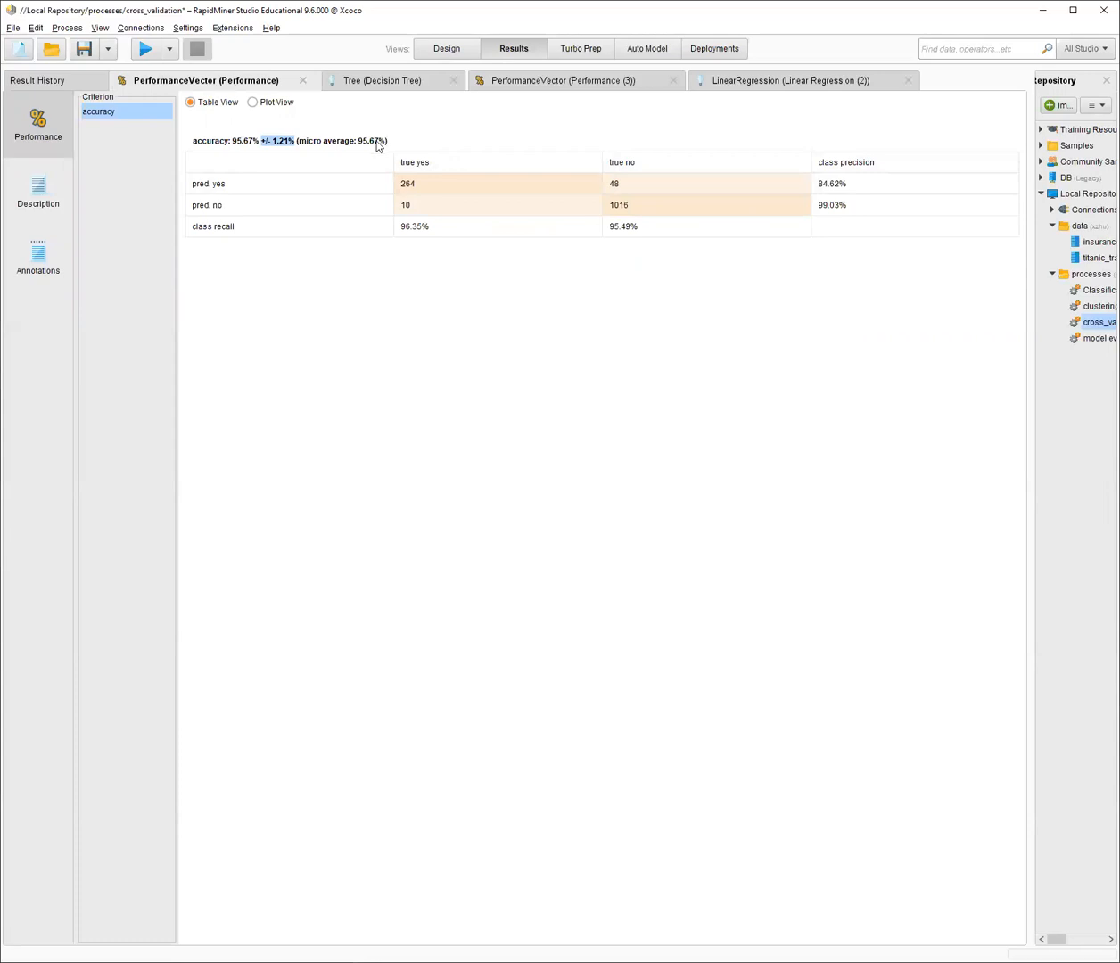
pyautogui.click(301, 146)
pyautogui.moveTo(260, 142); pyautogui.dragTo(295, 148)
# Highlight the plus/minus deviation of the root mean squared error in the Performance (3) result
pyautogui.click(535, 83)
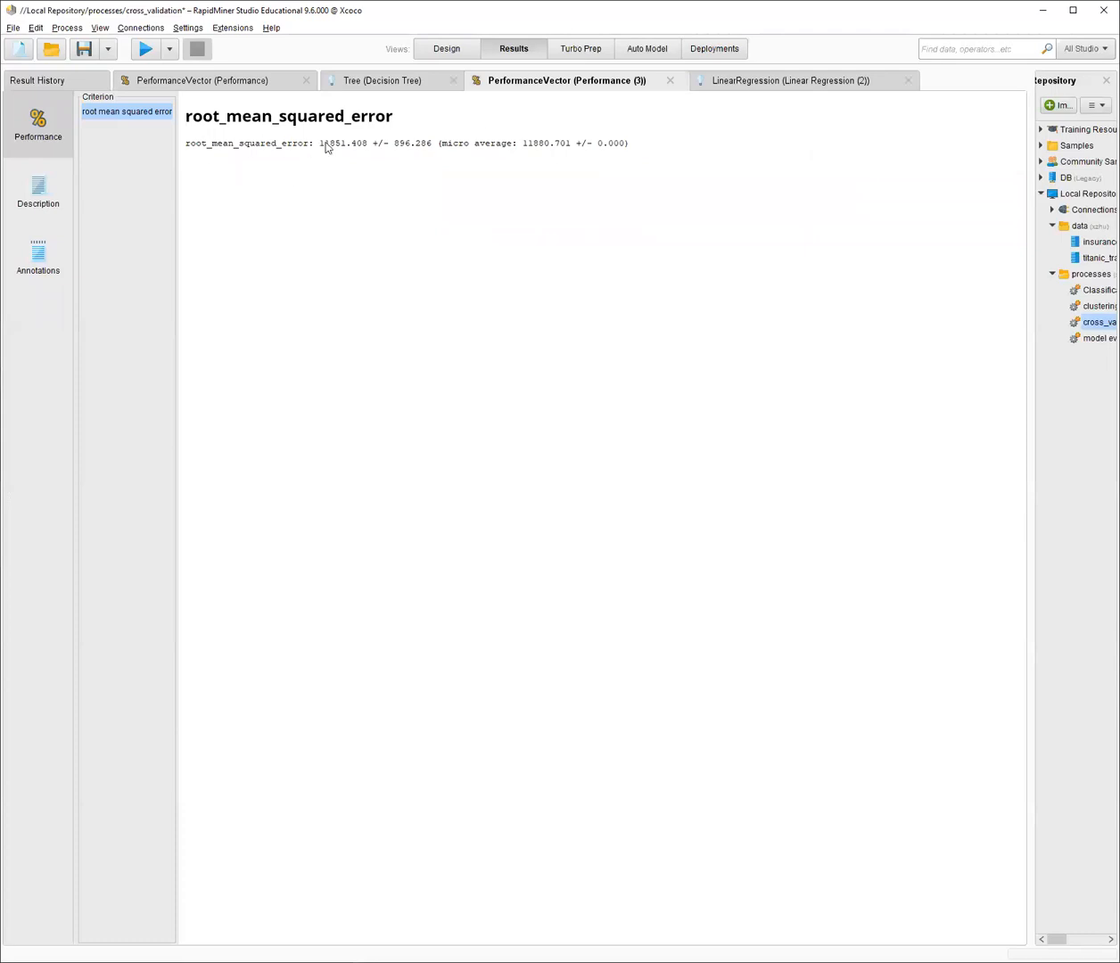
pyautogui.moveTo(372, 144); pyautogui.dragTo(434, 147)
pyautogui.click(393, 163)
# Back in the process design, examine the Decision Tree and Performance operators inside Cross Validation (2), and return to the main process
pyautogui.click(446, 49)
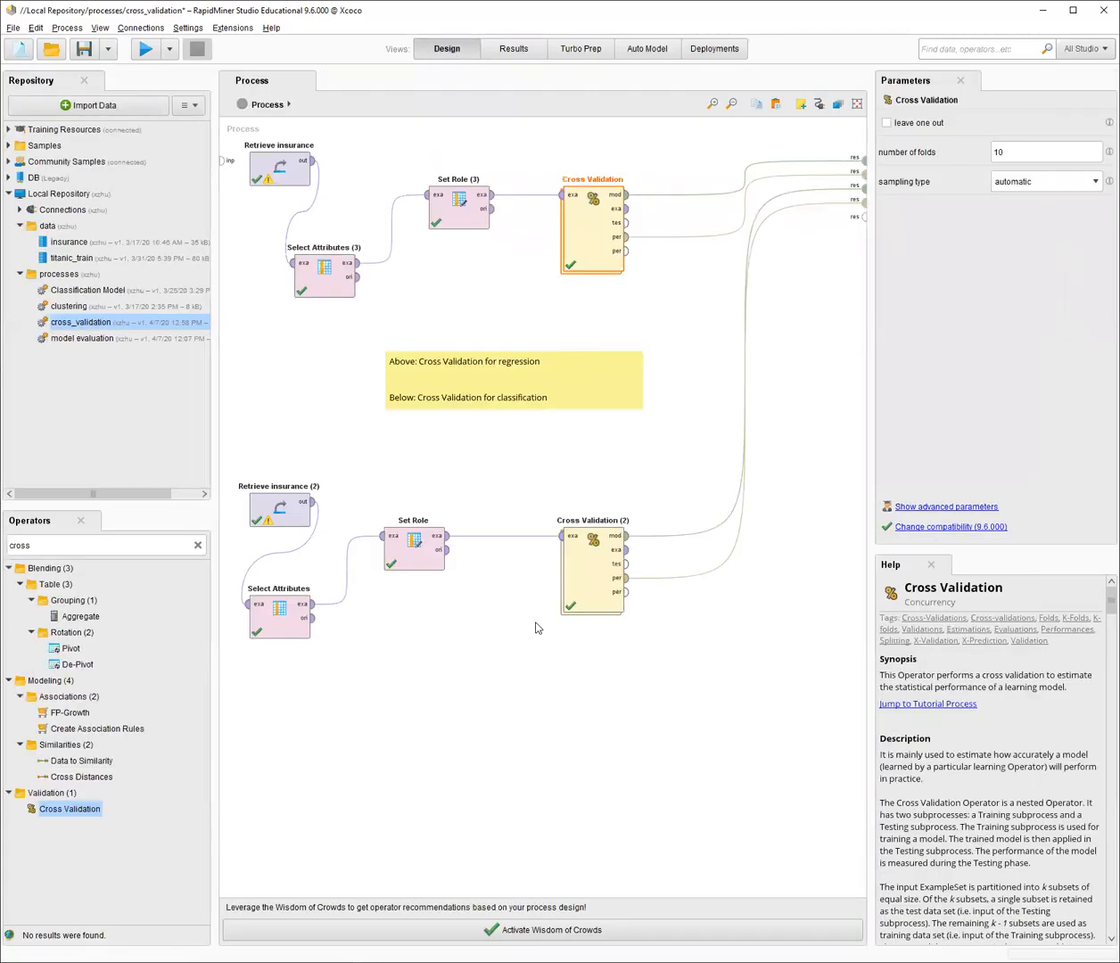
pyautogui.click(588, 580)
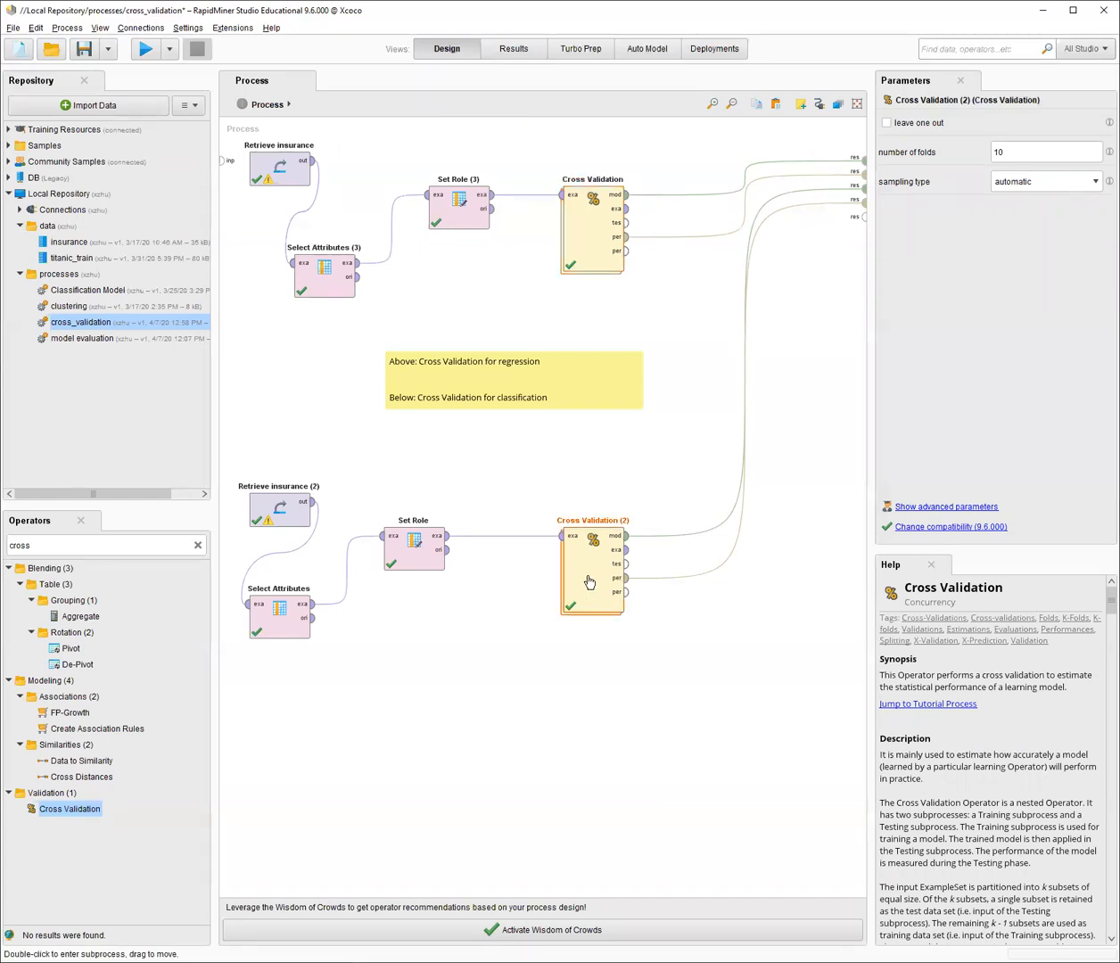
pyautogui.doubleClick(581, 576)
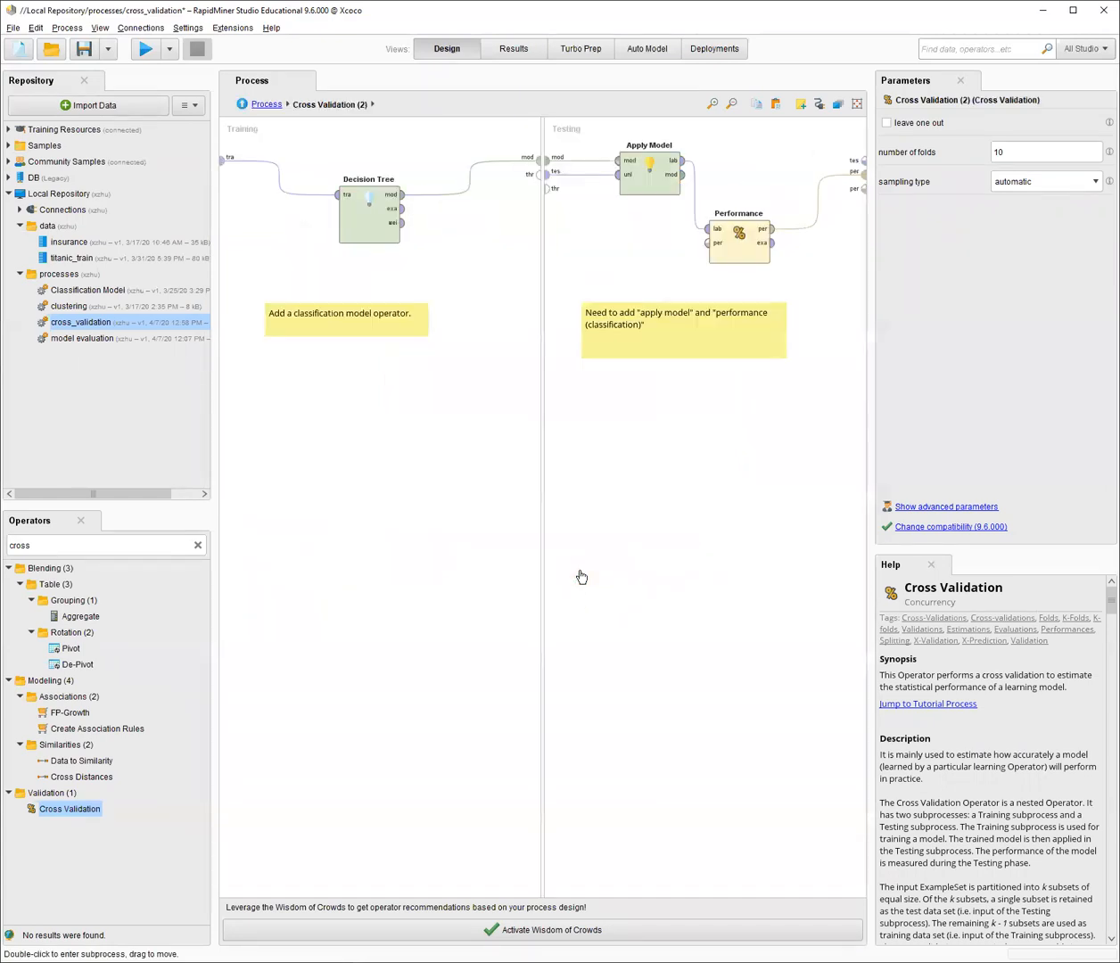
pyautogui.click(369, 223)
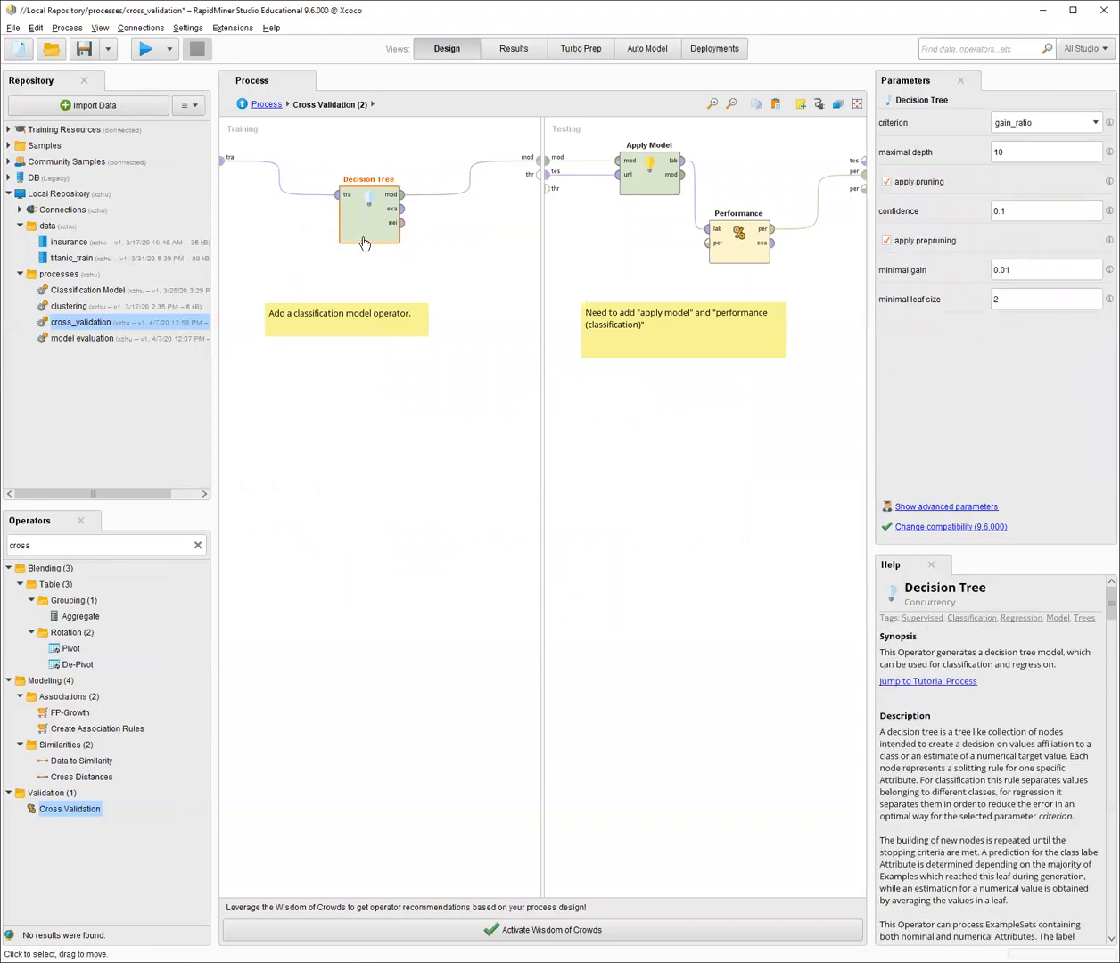
pyautogui.click(730, 247)
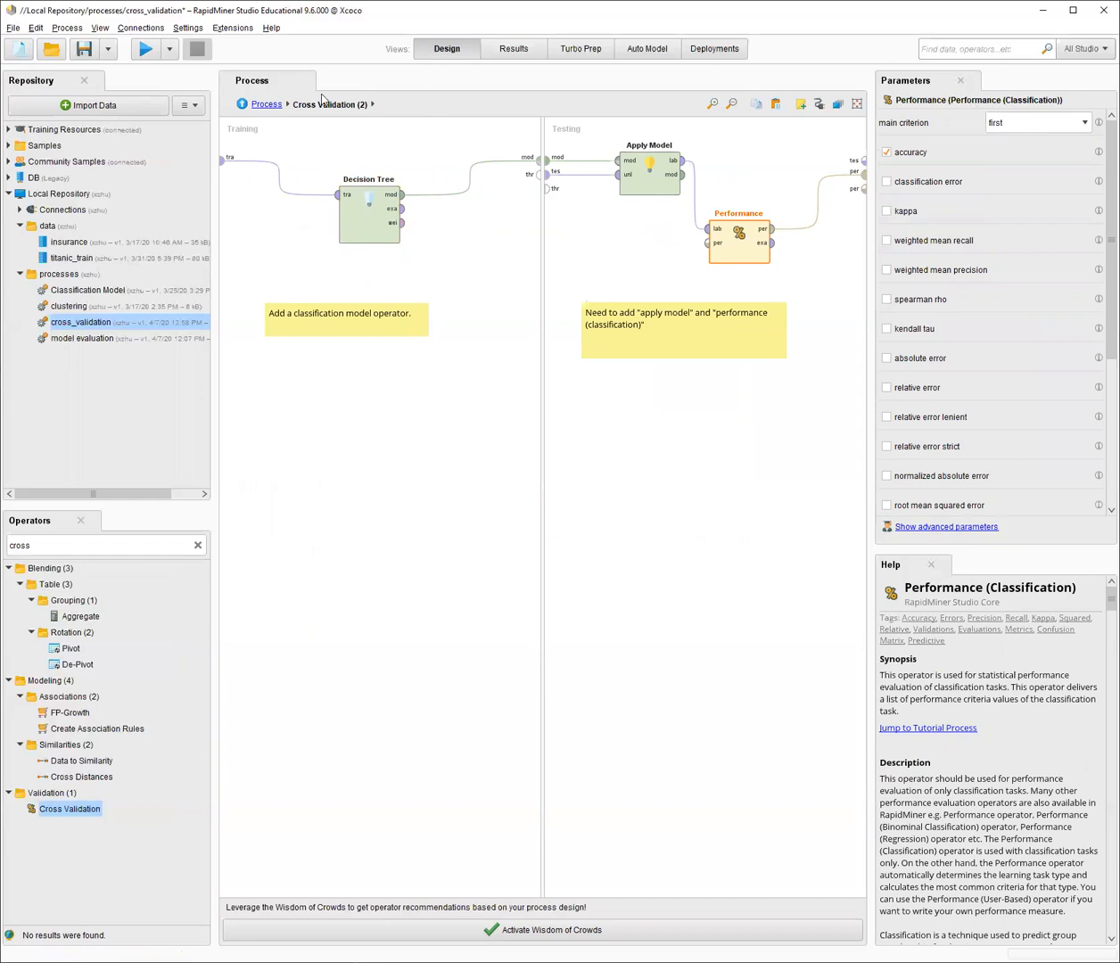
pyautogui.click(266, 105)
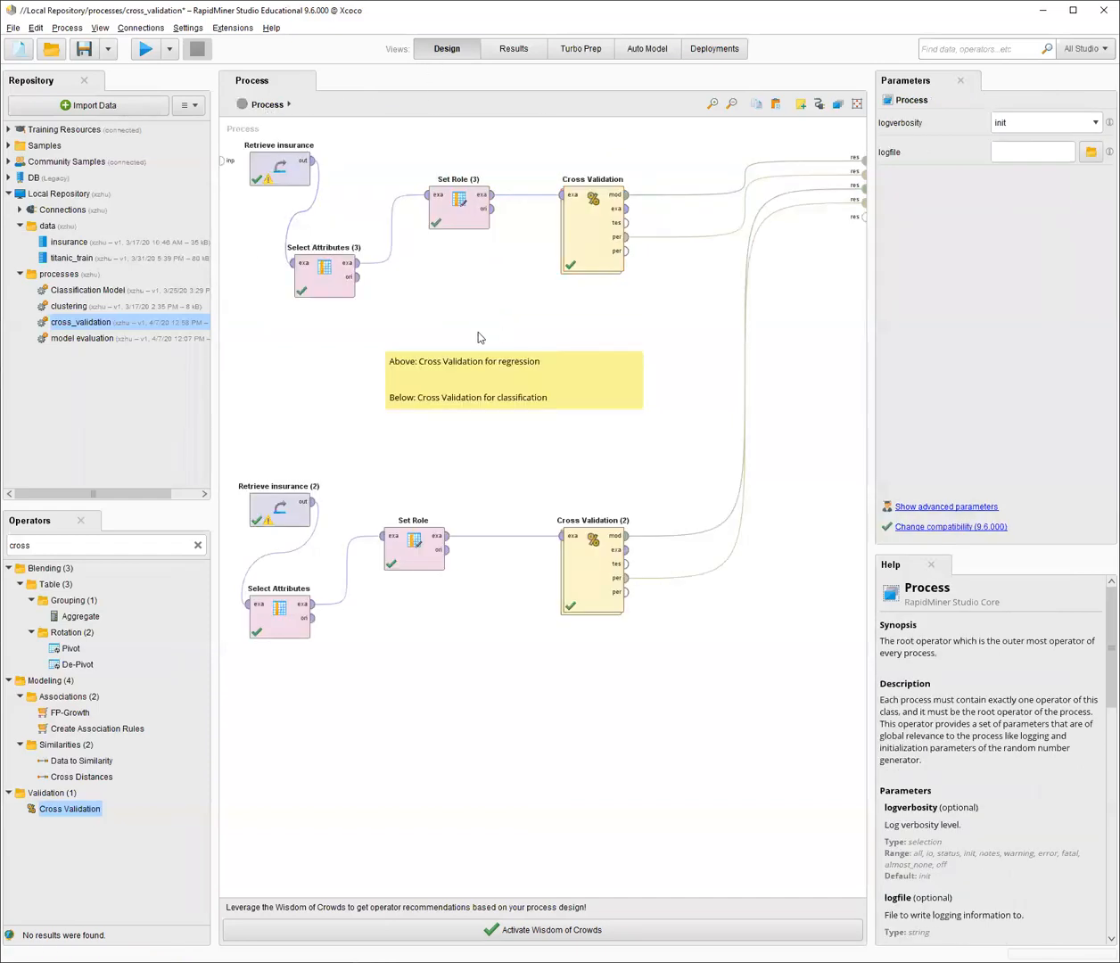